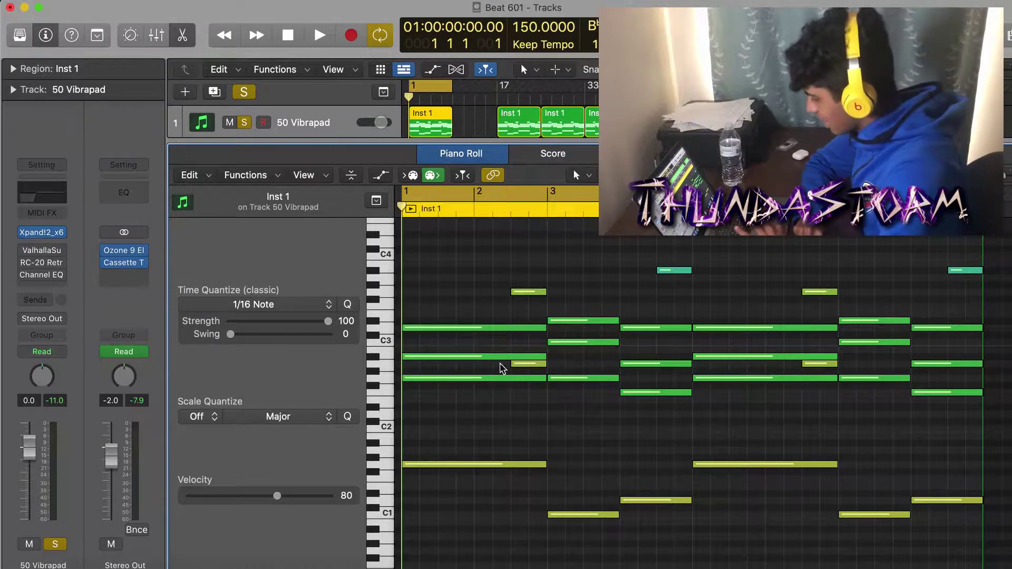
- Try the lowest note of the bar 3 chord one octave higher, and return it to its original octave
{"action": "left_click_drag", "start_coordinate": [477, 308], "coordinate": [481, 403]}
{"action": "left_click", "coordinate": [483, 406]}
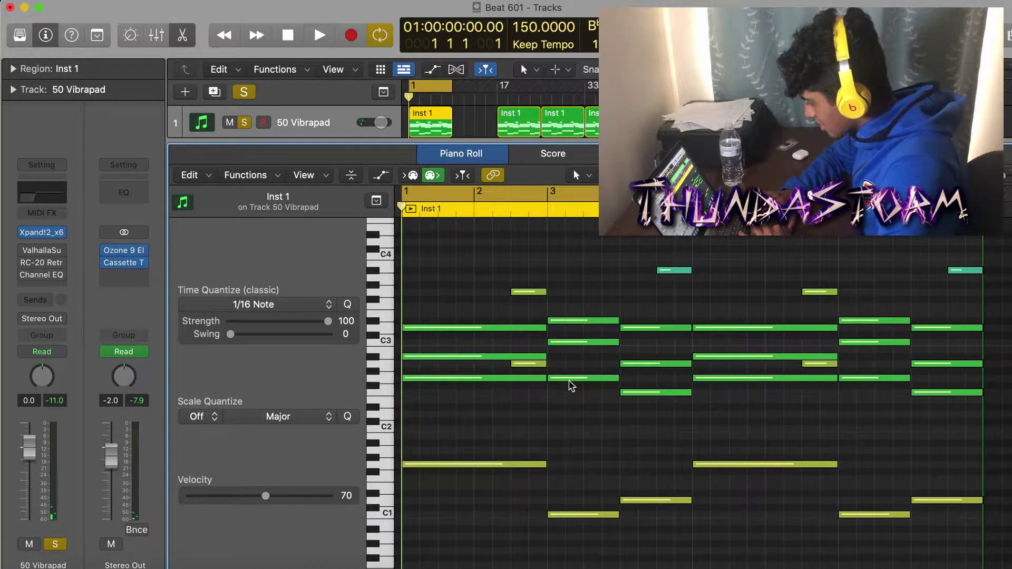
{"action": "left_click", "coordinate": [569, 378]}
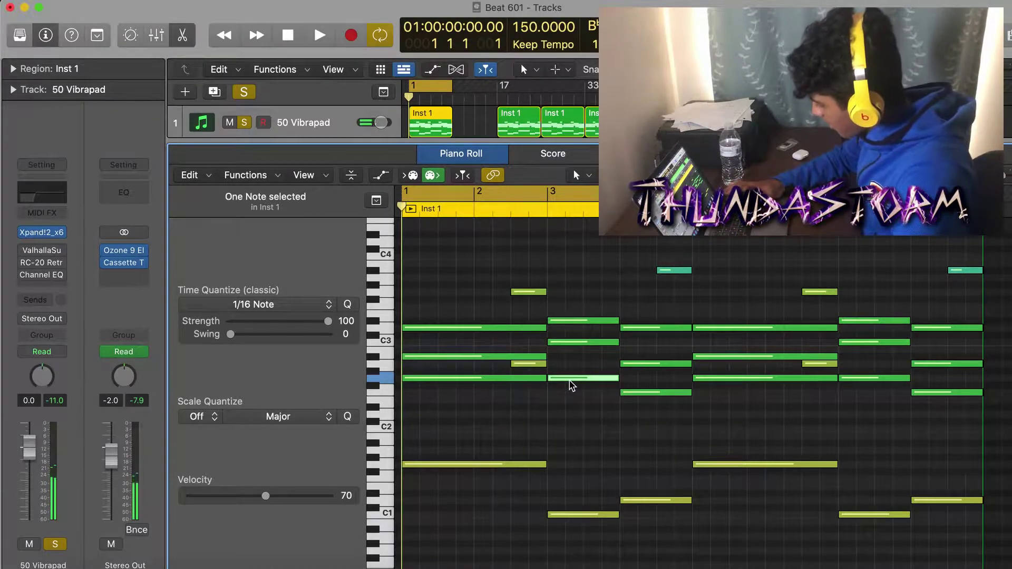
{"action": "key", "text": "alt+shift+Up"}
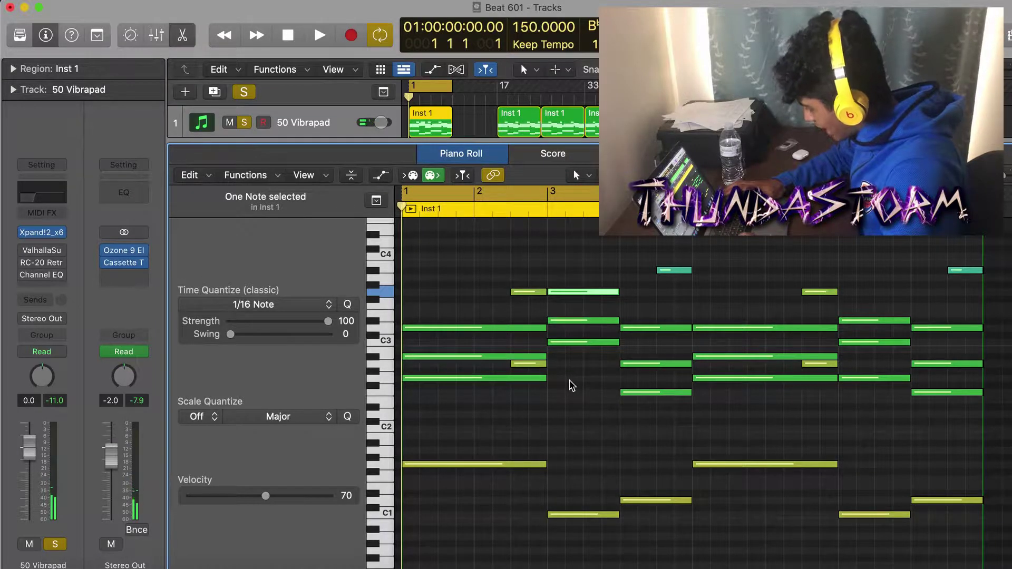
{"action": "key", "text": "alt+shift+Down"}
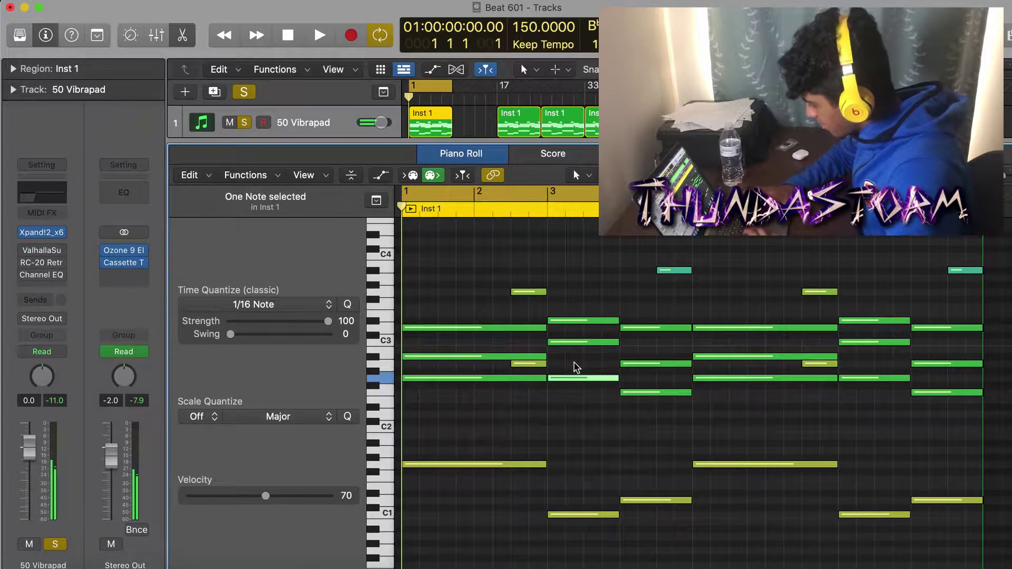
{"action": "left_click", "coordinate": [576, 365]}
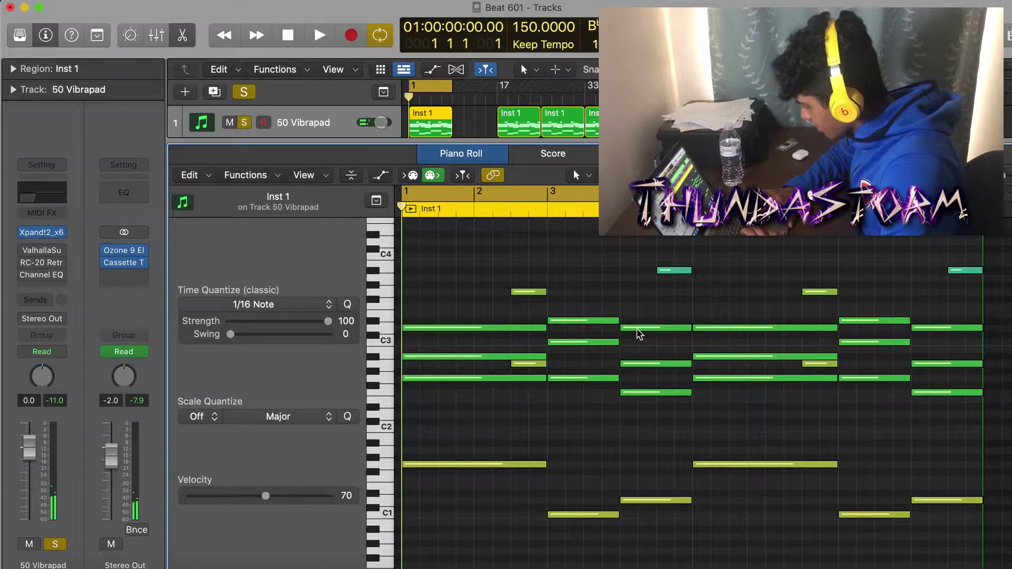
- Try the top note of the bar 4 chord one octave lower, and return it to its original octave
{"action": "left_click", "coordinate": [637, 328]}
{"action": "key", "text": "alt+shift+Down"}
{"action": "left_click", "coordinate": [580, 407]}
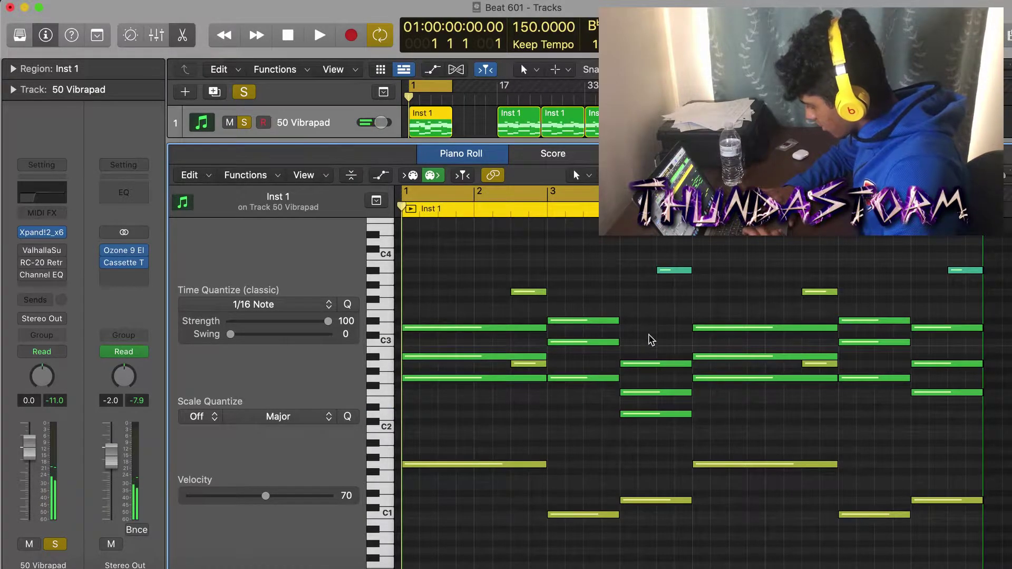
{"action": "left_click", "coordinate": [650, 414]}
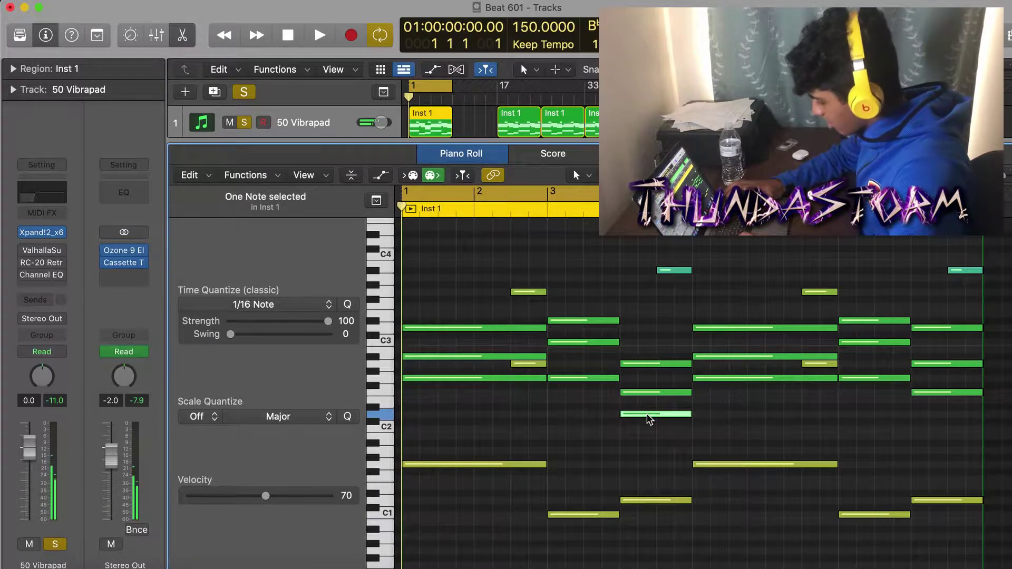
{"action": "key", "text": "alt+shift+Up"}
{"action": "left_click", "coordinate": [642, 435]}
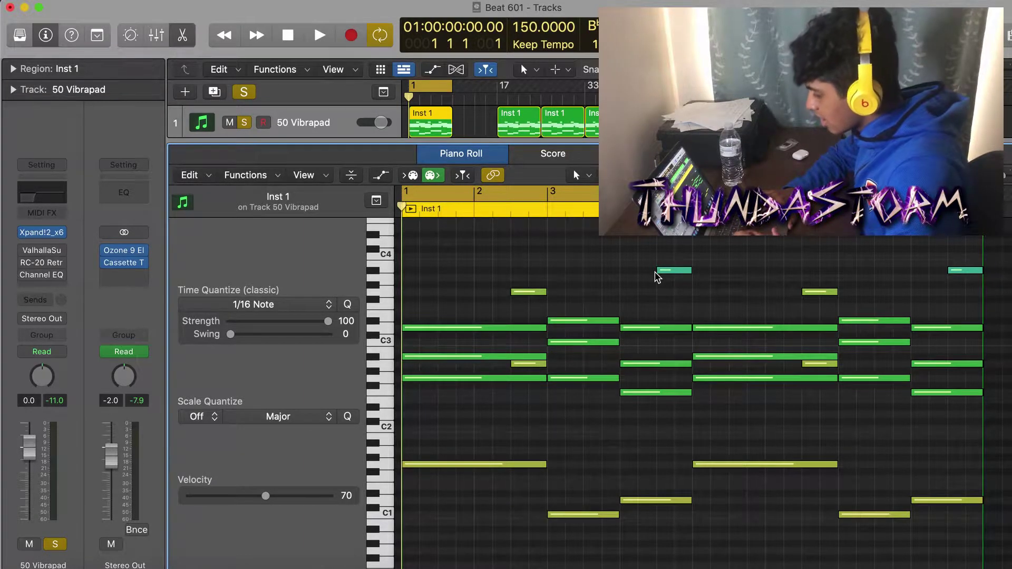
- Examine the note velocities of the Inst 1 region on the 50 Vibrapad track, and play the region
{"action": "key", "text": "a"}
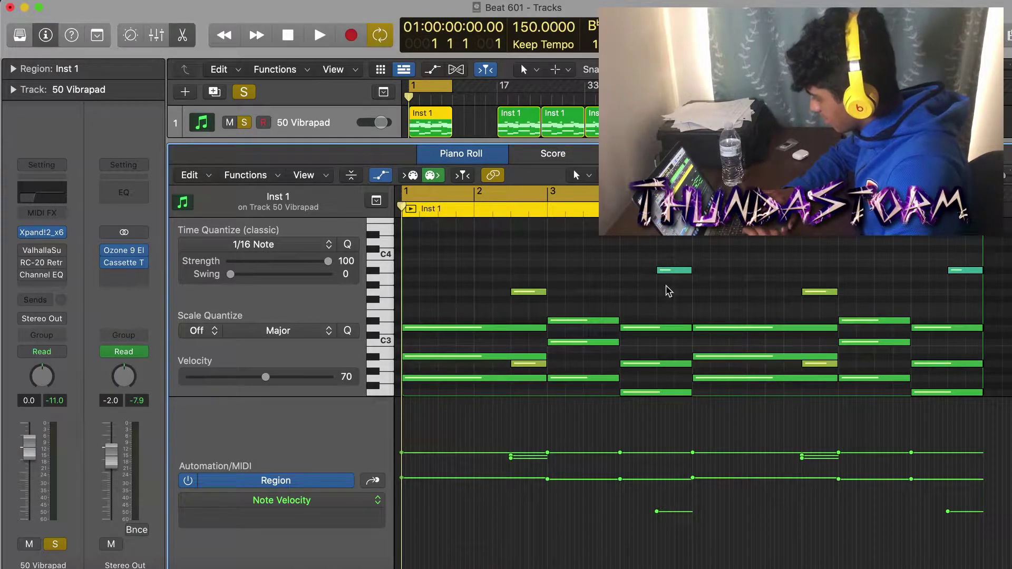
{"action": "key", "text": "a"}
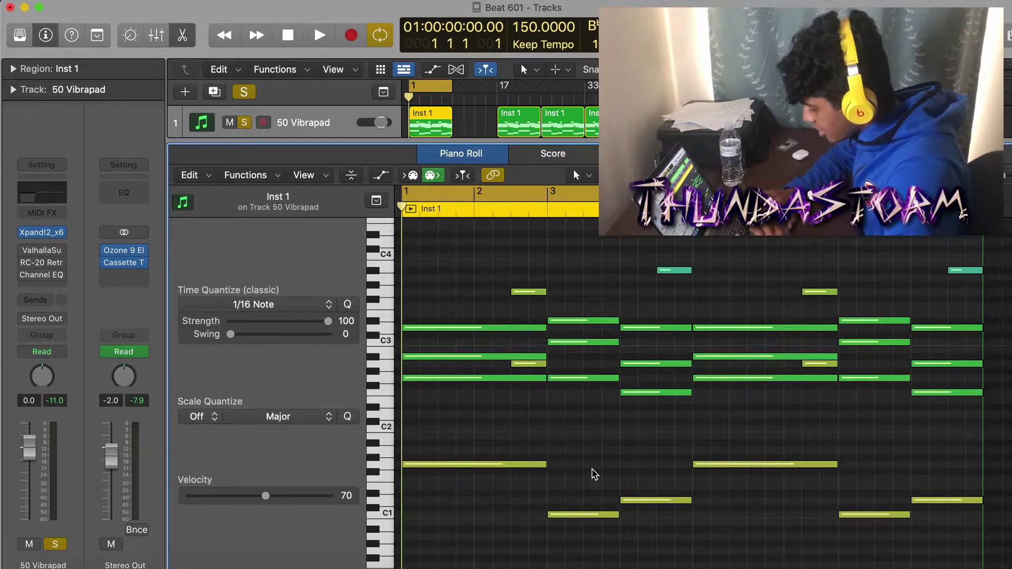
{"action": "key", "text": "space"}
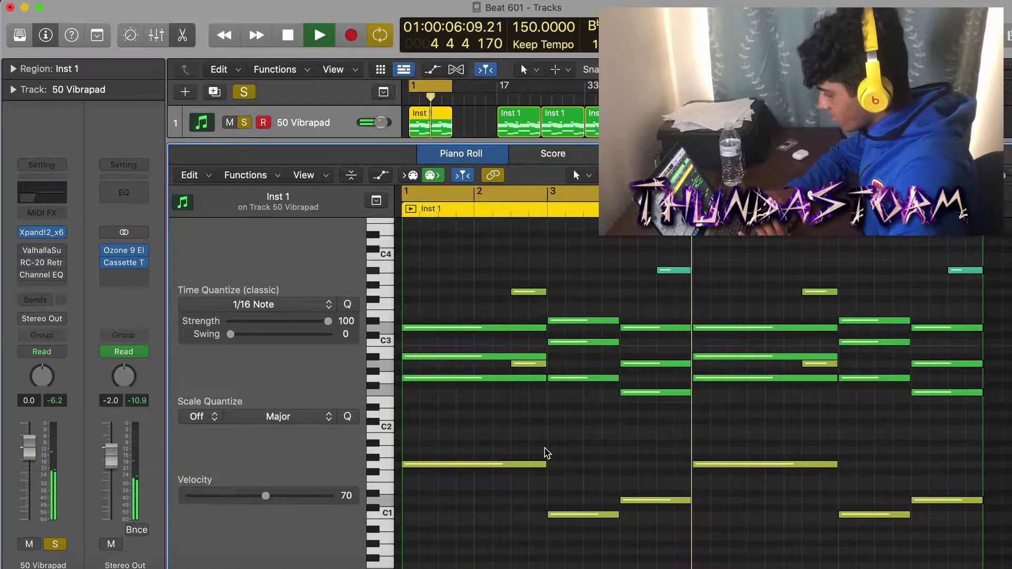
{"action": "key", "text": "space"}
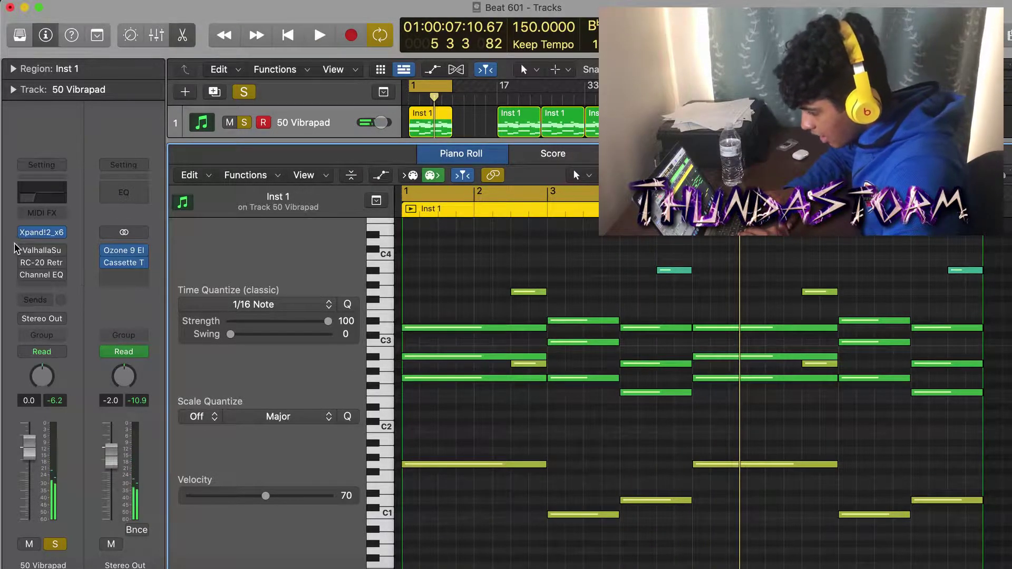
- Enable the ValhallaSu, RC-20 Retr and Channel EQ effects on the 50 Vibrapad track, and play the region from the start
{"action": "mouse_move", "coordinate": [25, 262]}
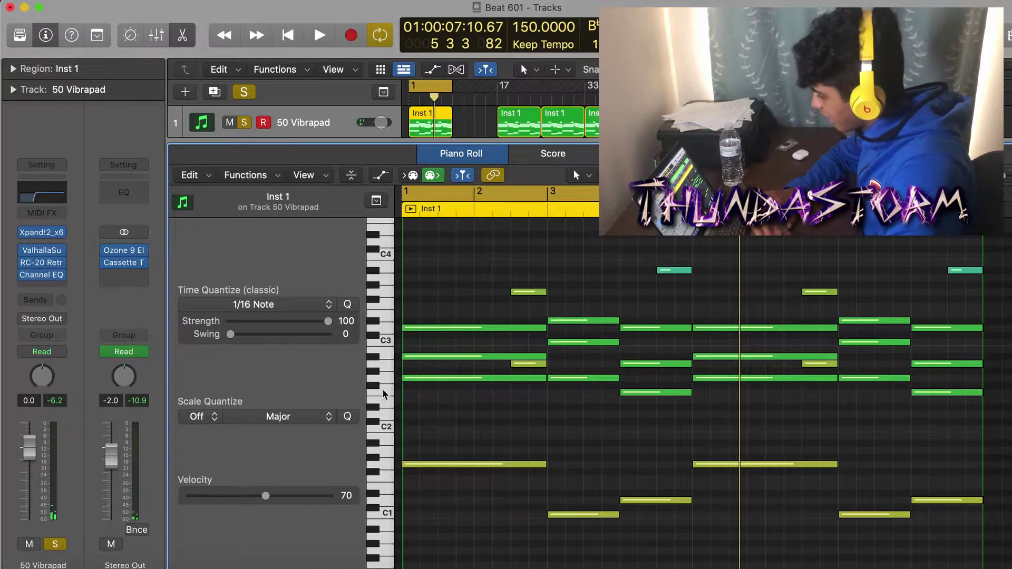
{"action": "key", "text": "Return"}
{"action": "key", "text": "space"}
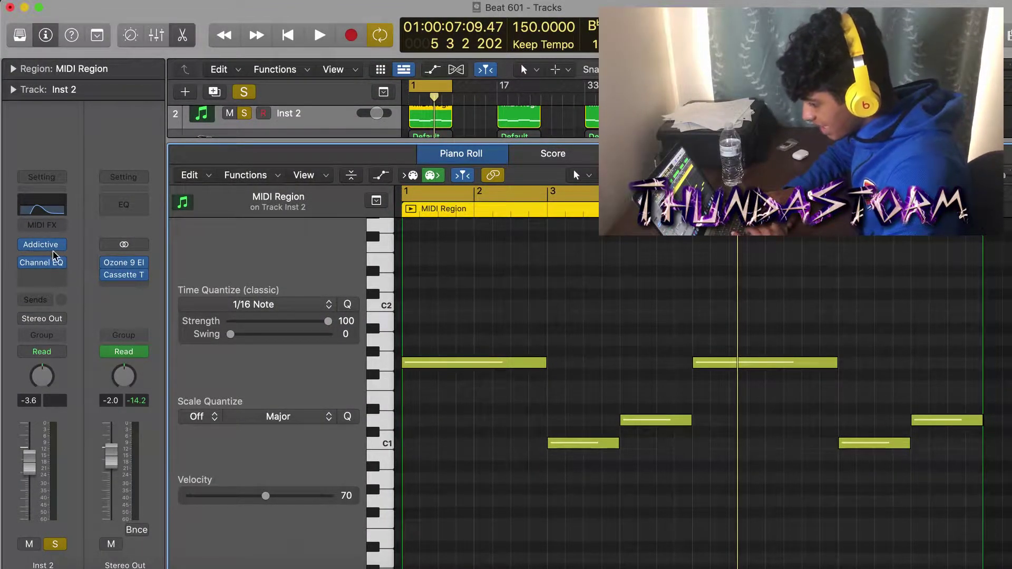
- Review the Channel EQ curve on the Inst 2 track, and play its MIDI region
{"action": "left_click", "coordinate": [42, 262]}
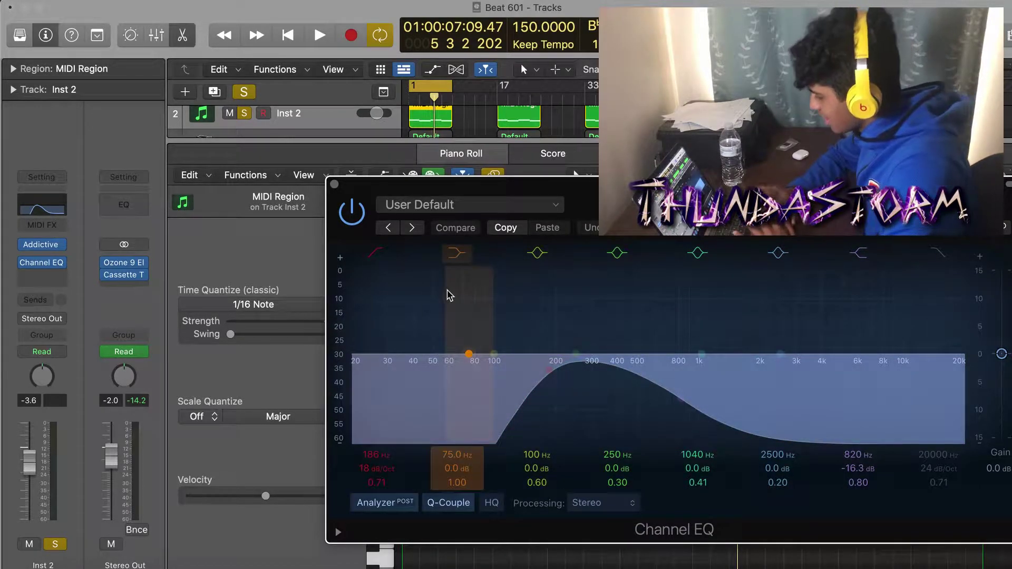
{"action": "left_click", "coordinate": [334, 184]}
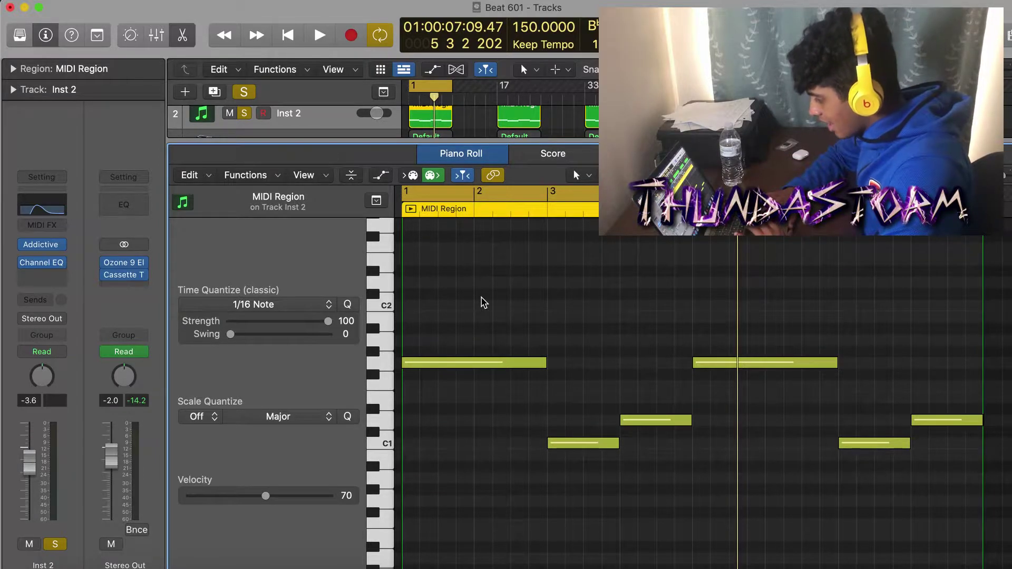
{"action": "key", "text": "space"}
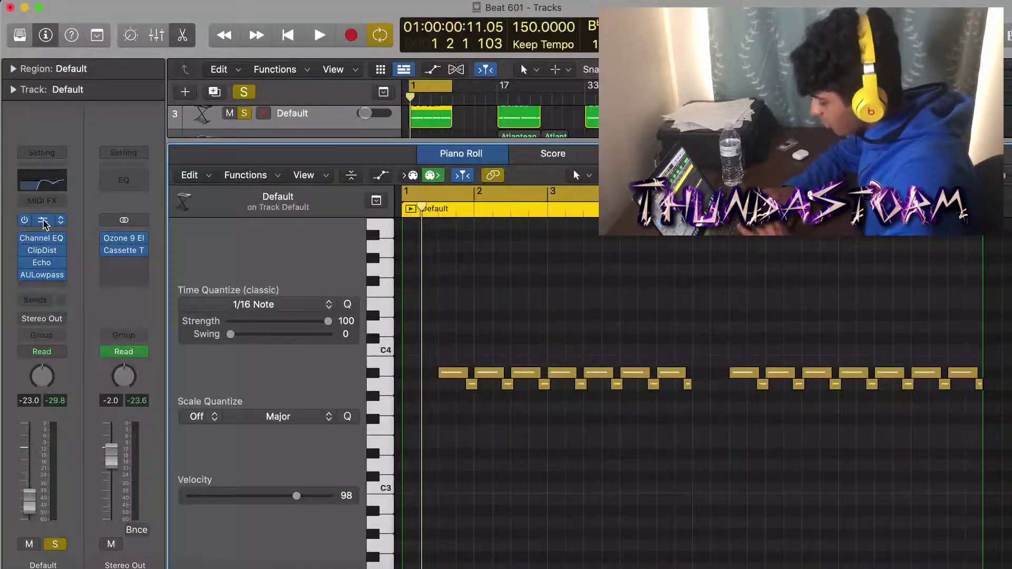
- Inspect the Alchemy instrument on the Default track, including its voice count and voice mode options
{"action": "left_click", "coordinate": [42, 220]}
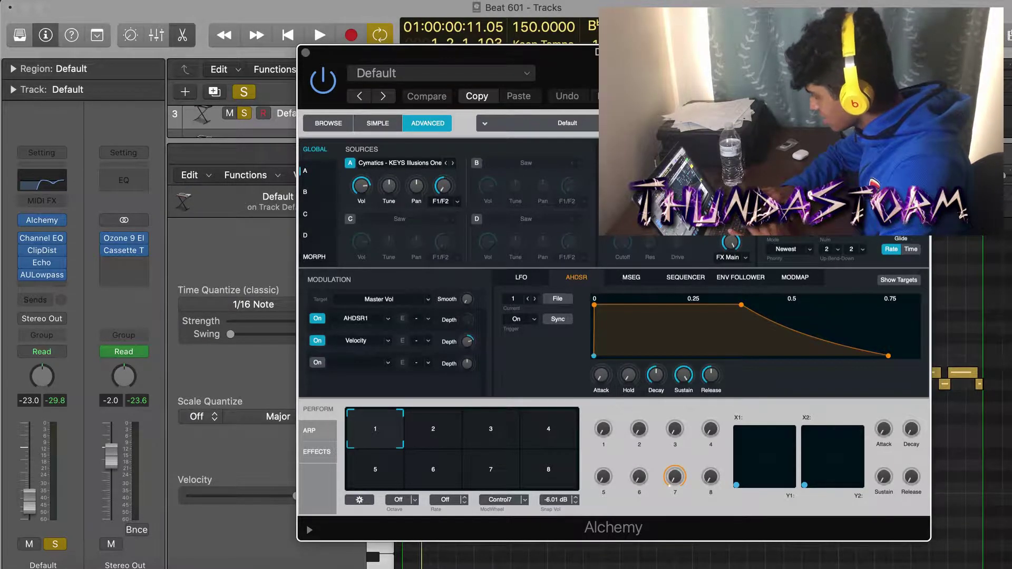
{"action": "left_click_drag", "start_coordinate": [773, 98], "coordinate": [497, 112]}
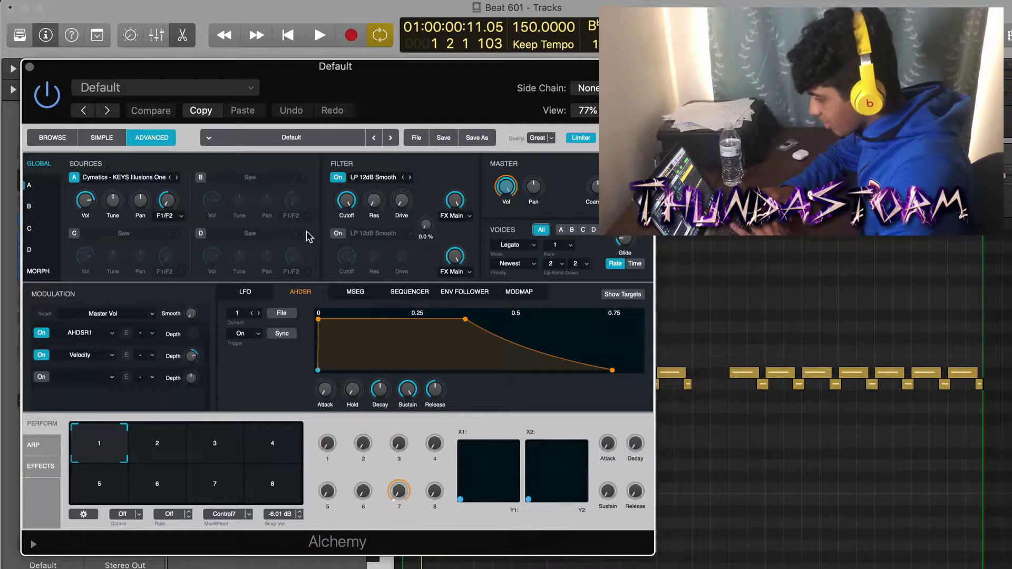
{"action": "left_click", "coordinate": [554, 248]}
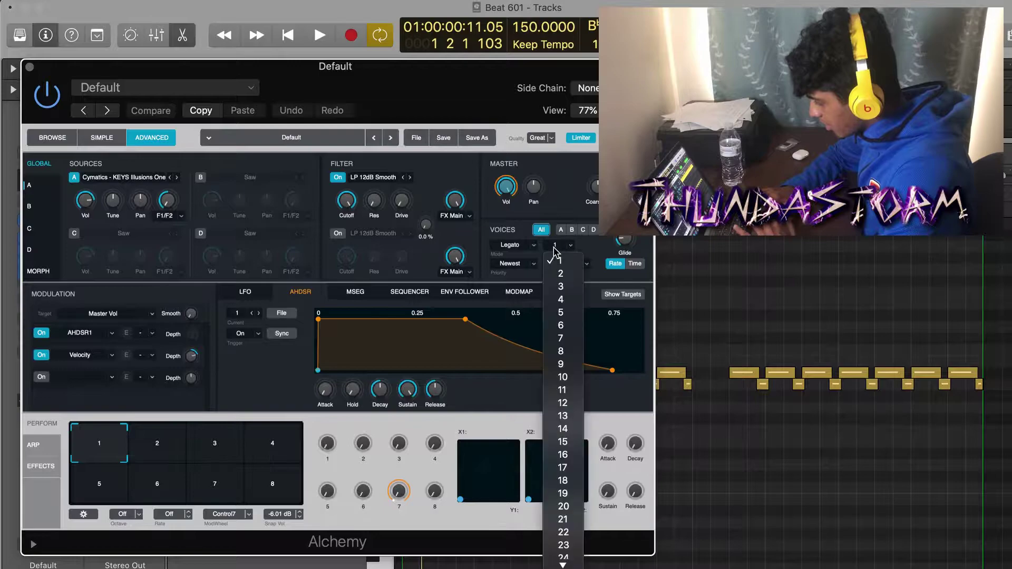
{"action": "left_click", "coordinate": [519, 247]}
{"action": "left_click", "coordinate": [513, 245]}
{"action": "left_click", "coordinate": [512, 231]}
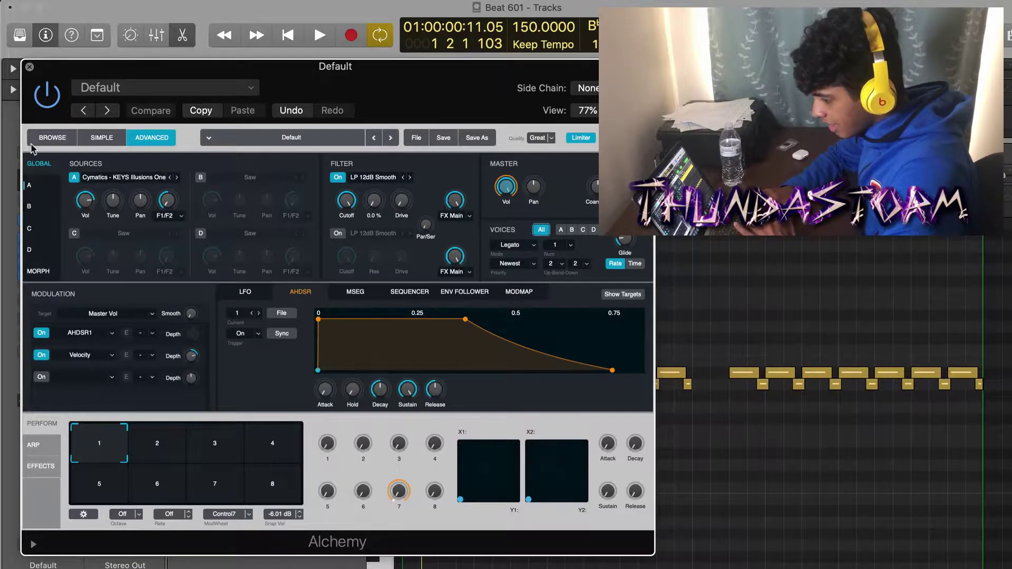
{"action": "left_click", "coordinate": [29, 67]}
- Review the Channel EQ and Clip Distortion settings on the Default track, including the distortion's preset list
{"action": "left_click", "coordinate": [42, 238]}
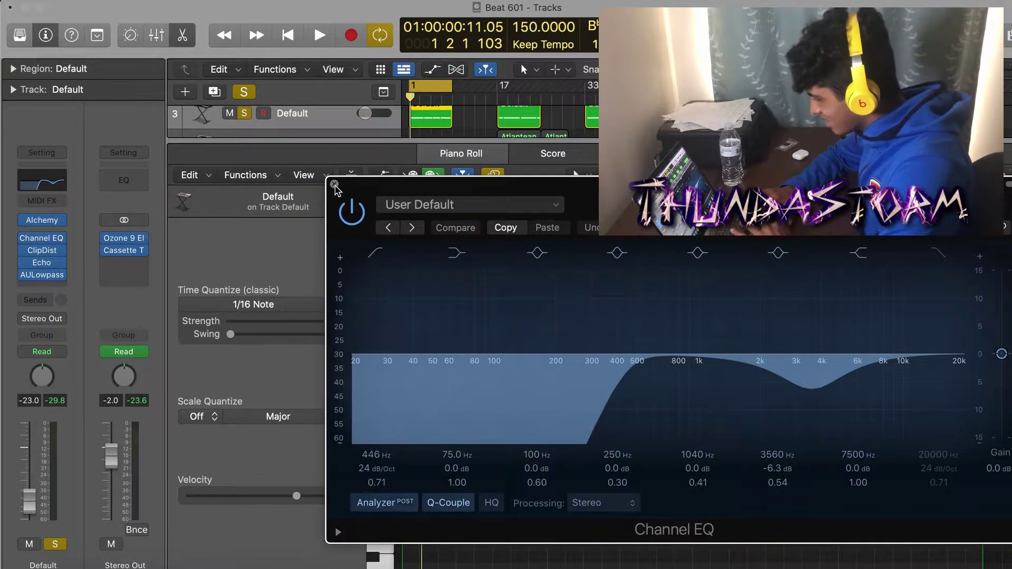
{"action": "left_click", "coordinate": [334, 184]}
{"action": "left_click", "coordinate": [42, 250]}
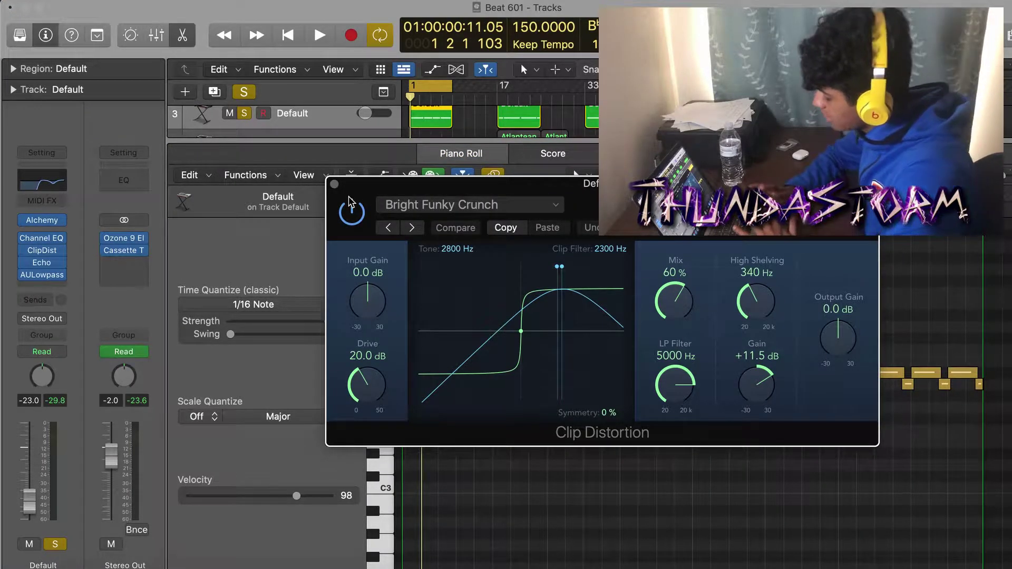
{"action": "left_click_drag", "start_coordinate": [363, 196], "coordinate": [327, 206]}
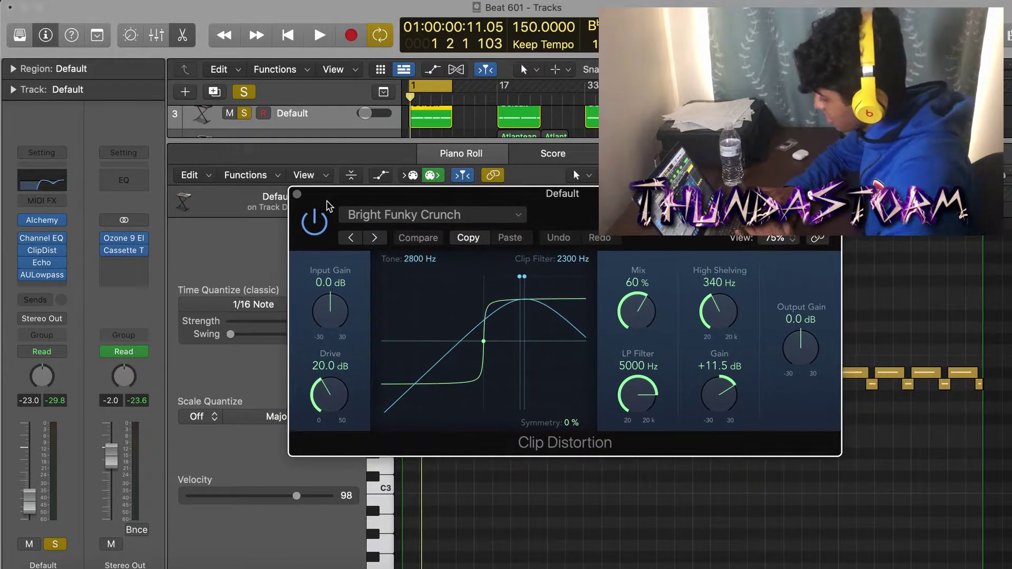
{"action": "left_click", "coordinate": [400, 216]}
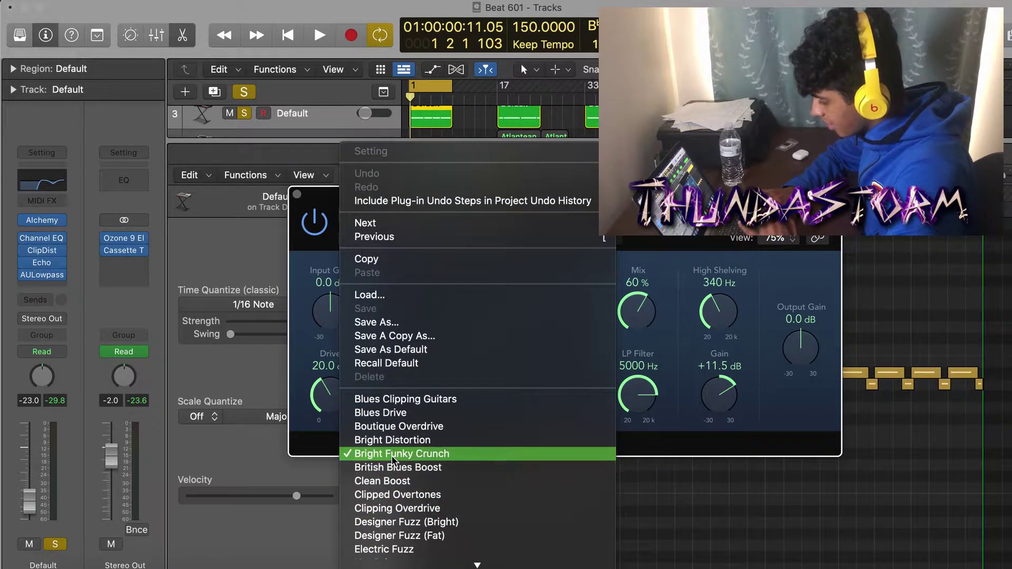
{"action": "left_click", "coordinate": [233, 215]}
{"action": "left_click", "coordinate": [296, 194]}
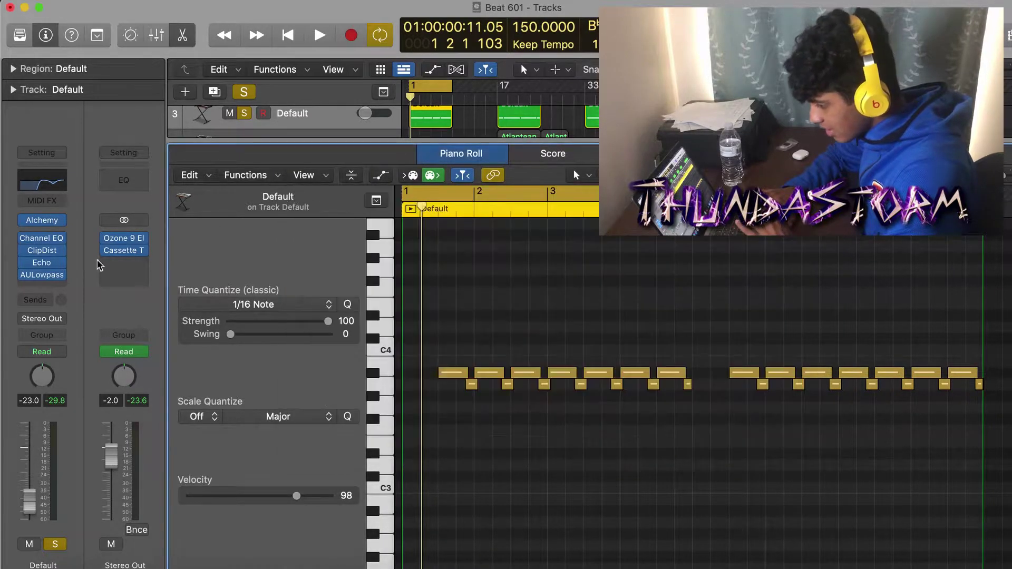
- Review the Echo and AULowpass settings on the Default track, and play its region
{"action": "left_click", "coordinate": [48, 261]}
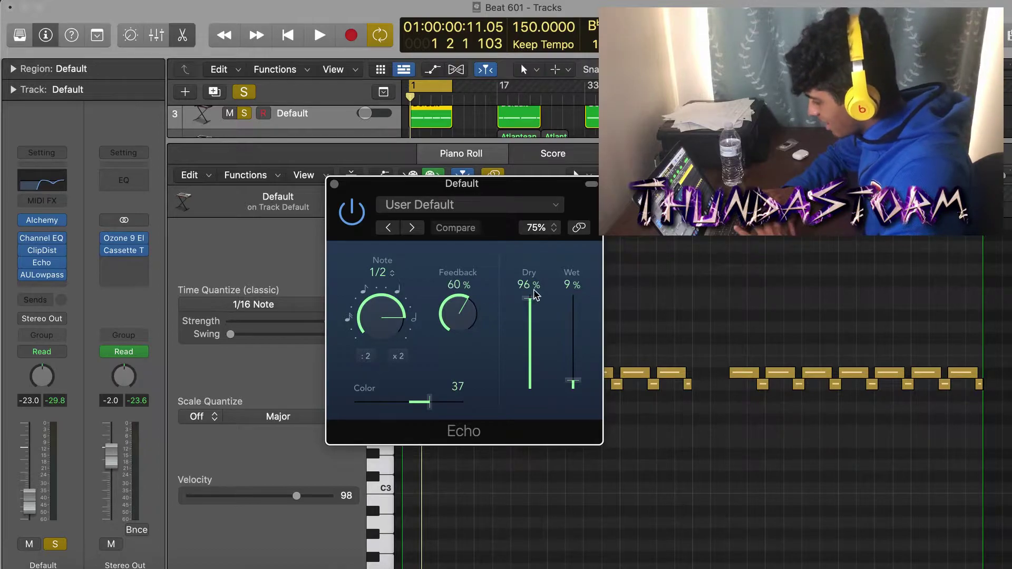
{"action": "left_click", "coordinate": [334, 184]}
{"action": "left_click", "coordinate": [26, 277]}
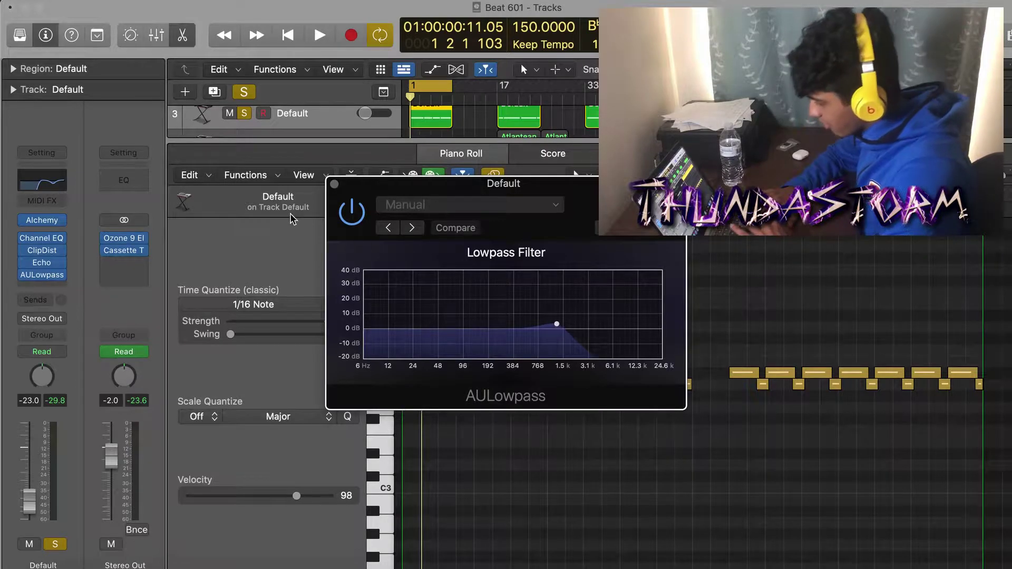
{"action": "key", "text": "super+w"}
{"action": "scroll", "coordinate": [522, 274], "scroll_direction": "up", "scroll_amount": 1}
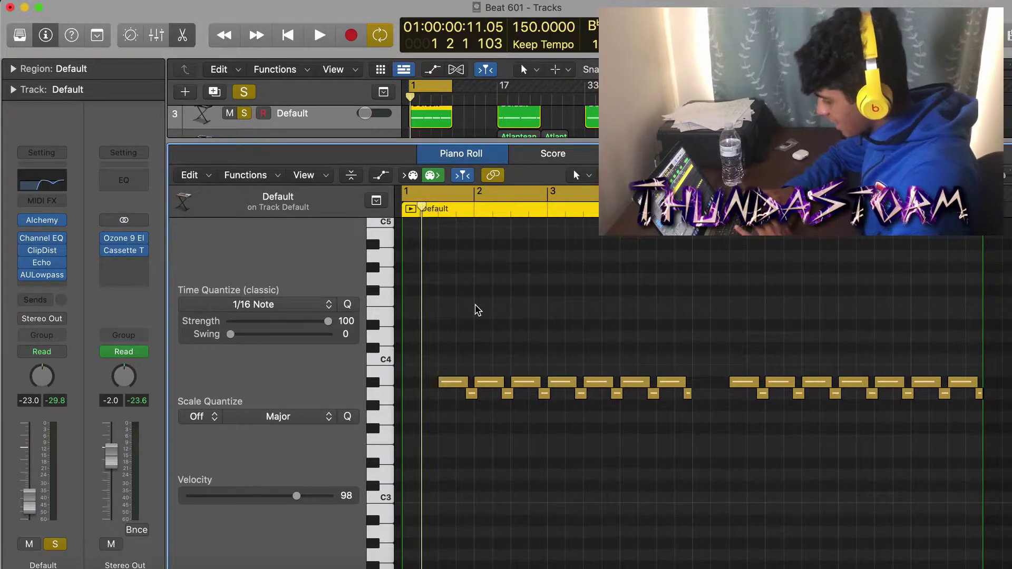
{"action": "key", "text": "space"}
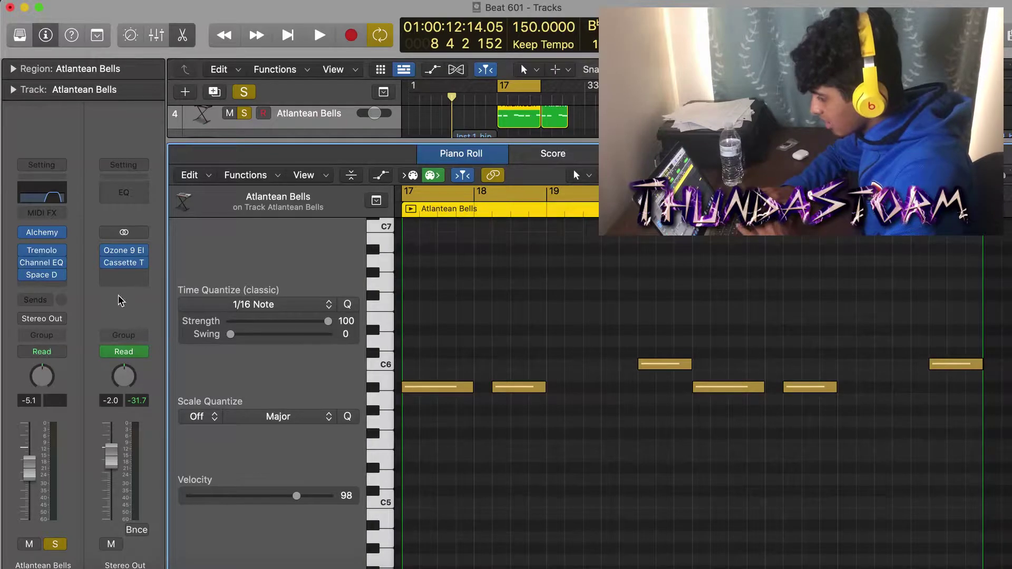
- Inspect the Alchemy instrument and the Tremolo rate, depth and smoothing settings on the Atlantean Bells track
{"action": "left_click", "coordinate": [46, 232]}
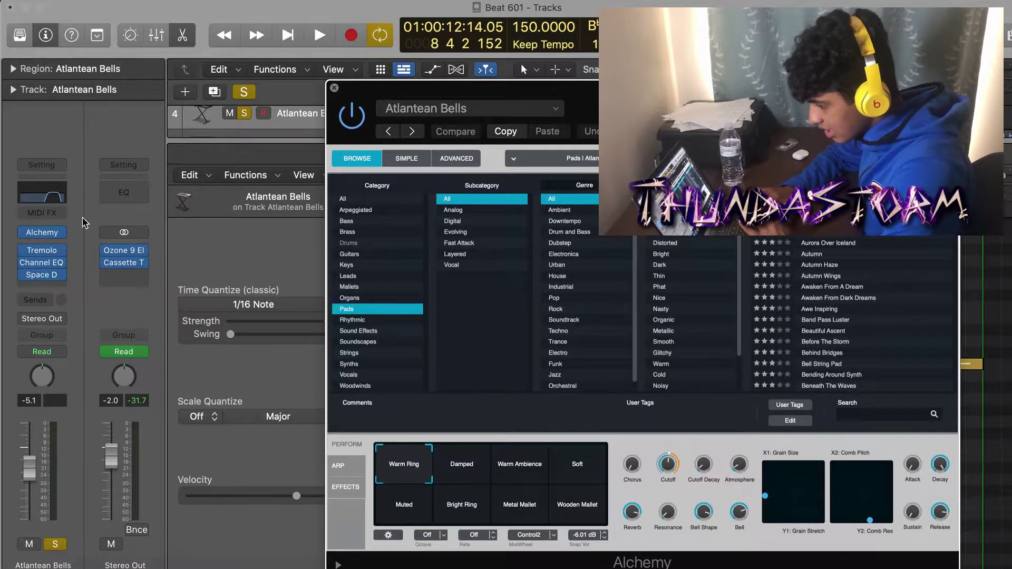
{"action": "left_click", "coordinate": [41, 232]}
{"action": "left_click", "coordinate": [45, 250]}
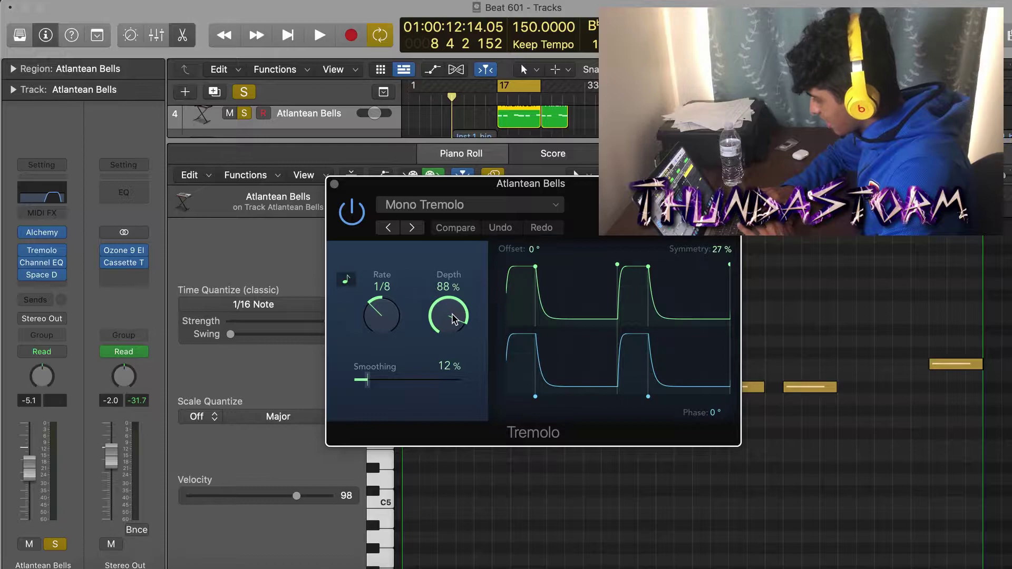
{"action": "left_click_drag", "start_coordinate": [590, 206], "coordinate": [591, 245]}
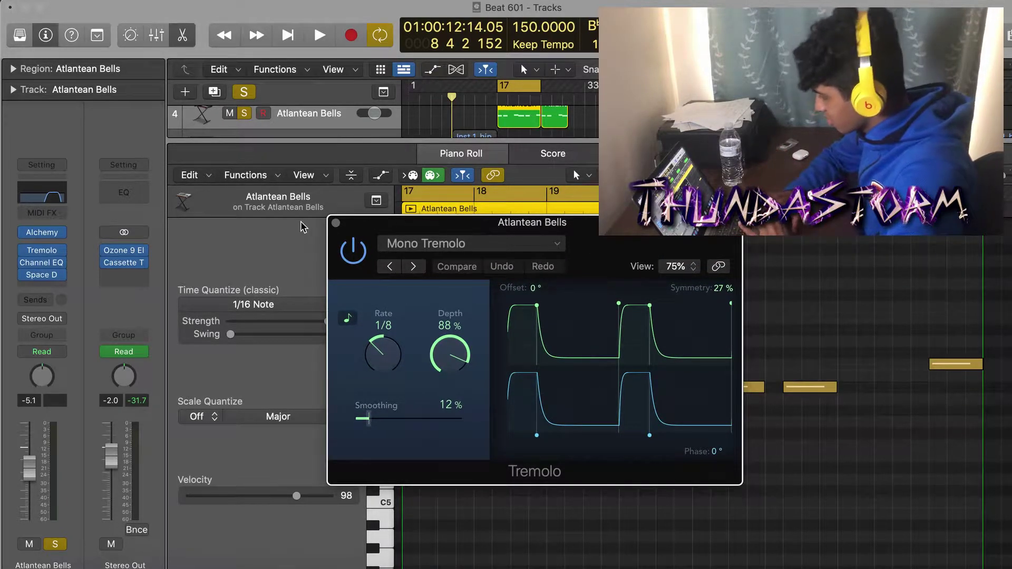
{"action": "left_click", "coordinate": [336, 223]}
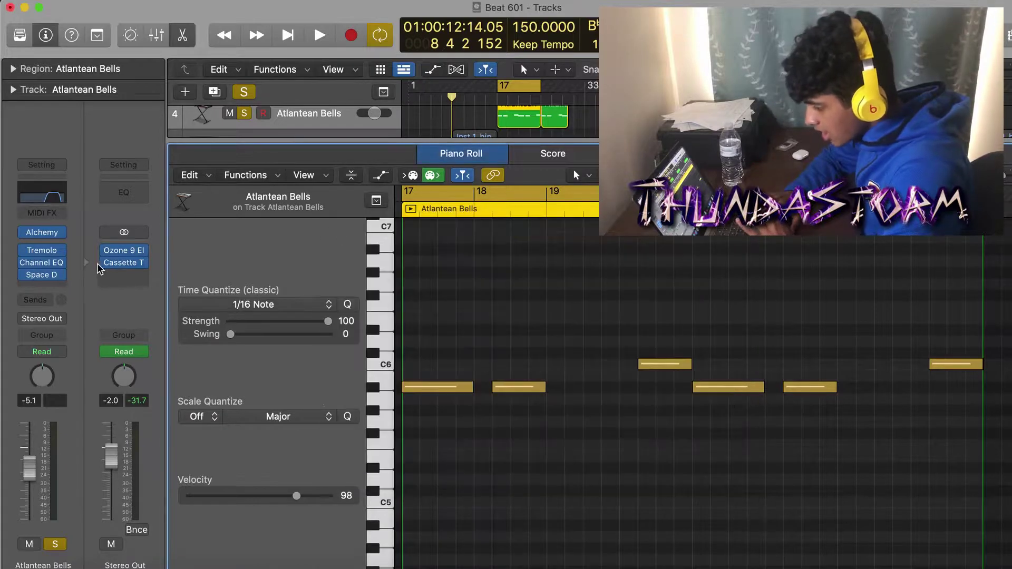
- Review the Channel EQ curve and Space Designer reverb settings on the Atlantean Bells track, and play its region
{"action": "left_click", "coordinate": [41, 262]}
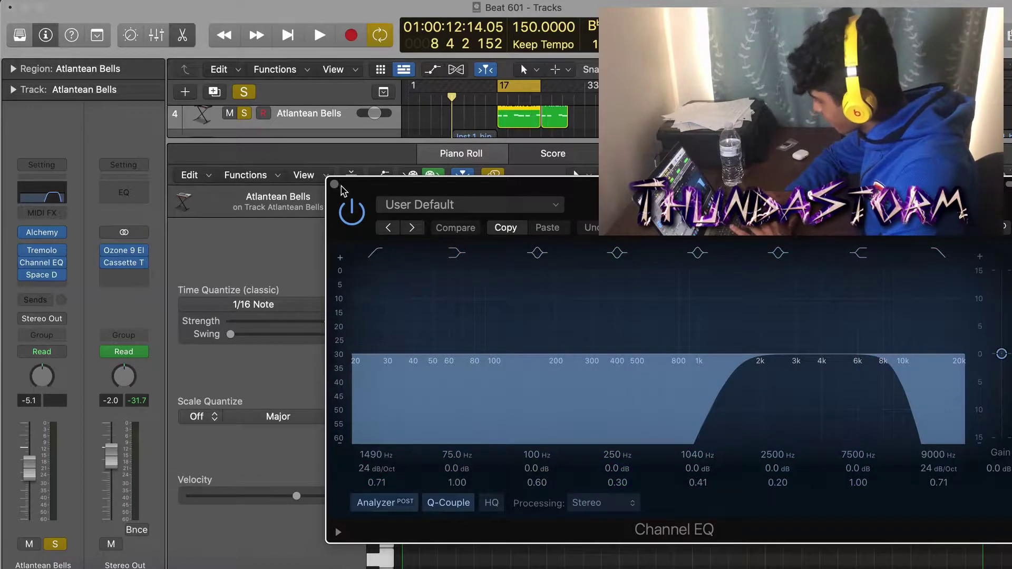
{"action": "left_click", "coordinate": [334, 186]}
{"action": "left_click", "coordinate": [42, 274]}
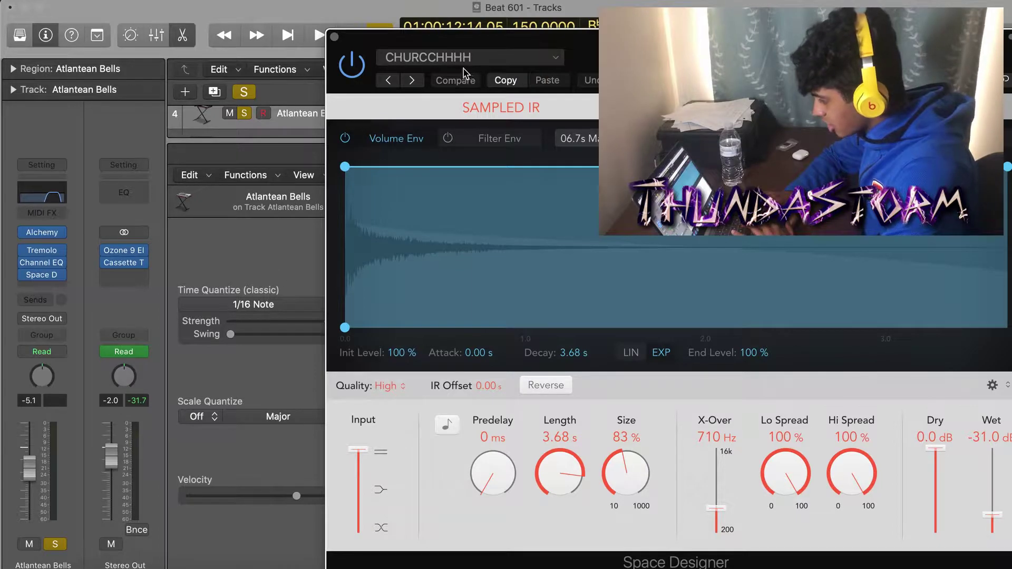
{"action": "left_click_drag", "start_coordinate": [780, 64], "coordinate": [421, 65]}
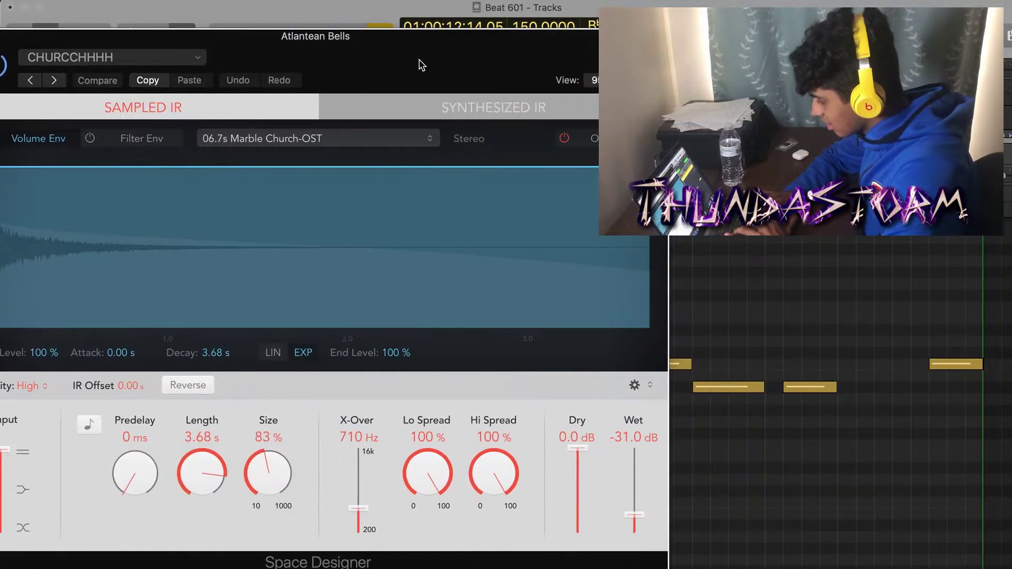
{"action": "left_click_drag", "start_coordinate": [379, 40], "coordinate": [710, 28]}
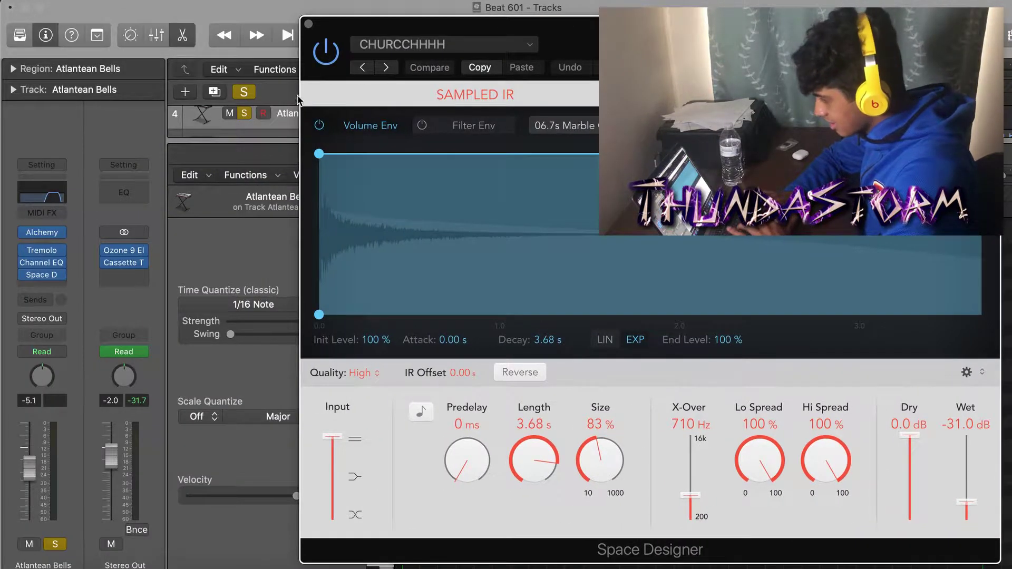
{"action": "left_click", "coordinate": [308, 23]}
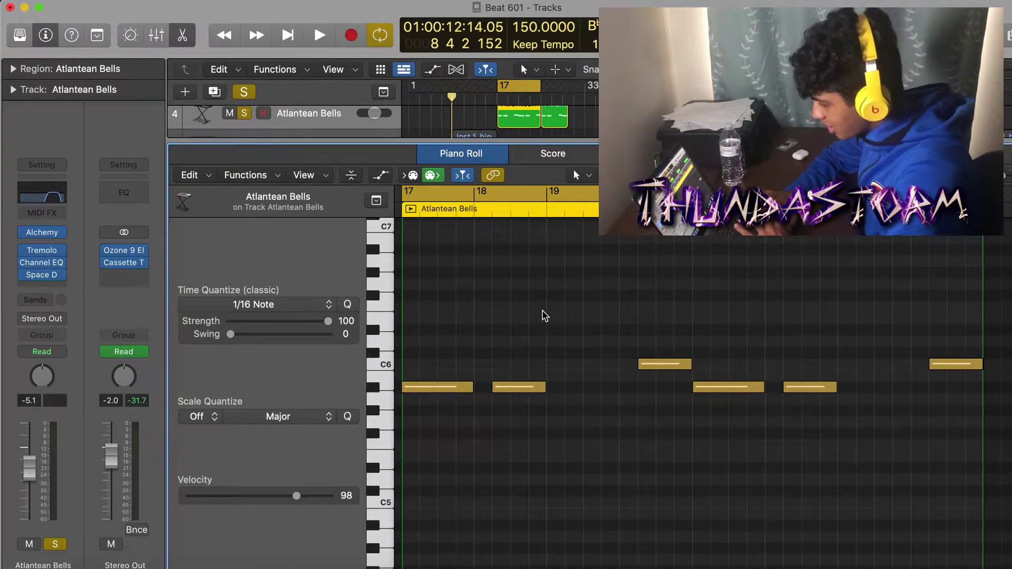
{"action": "key", "text": "space"}
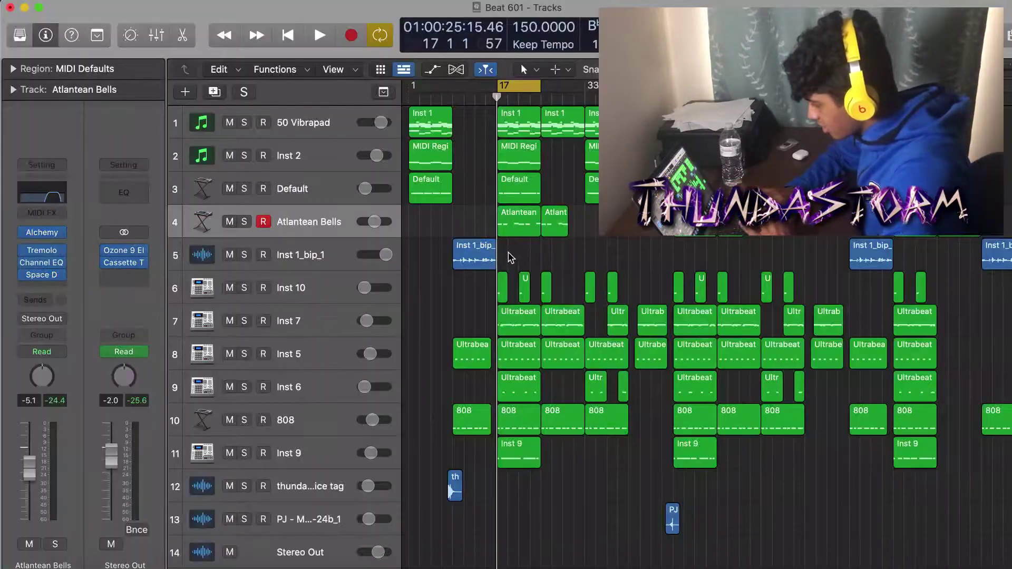
- Select the four melody regions that start at bar 17 on tracks 1 to 4
{"action": "left_click_drag", "start_coordinate": [507, 252], "coordinate": [518, 131]}
{"action": "key", "text": "super+Right"}
{"action": "key", "text": "super+Right"}
{"action": "key", "text": "super+Right"}
{"action": "key", "text": "super+Left"}
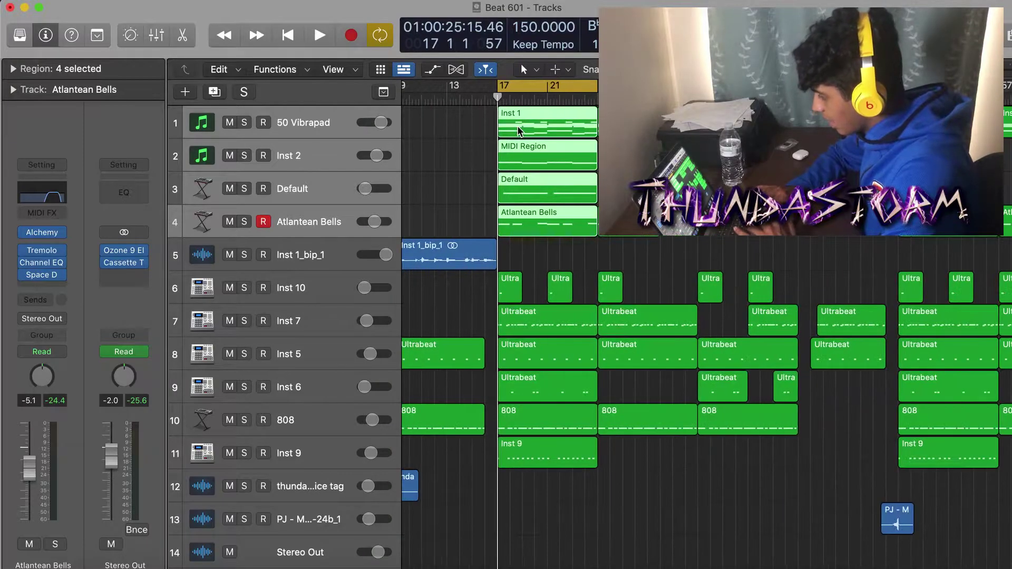
- Move the eight-bar cycle range back over the Inst 1_bip_1 region, and solo the Inst 1_bip_1 track
{"action": "scroll", "coordinate": [520, 136], "scroll_direction": "left", "scroll_amount": 2}
{"action": "left_click", "coordinate": [522, 147]}
{"action": "scroll", "coordinate": [525, 158], "scroll_direction": "left", "scroll_amount": 3}
{"action": "left_click_drag", "start_coordinate": [631, 84], "coordinate": [530, 85]}
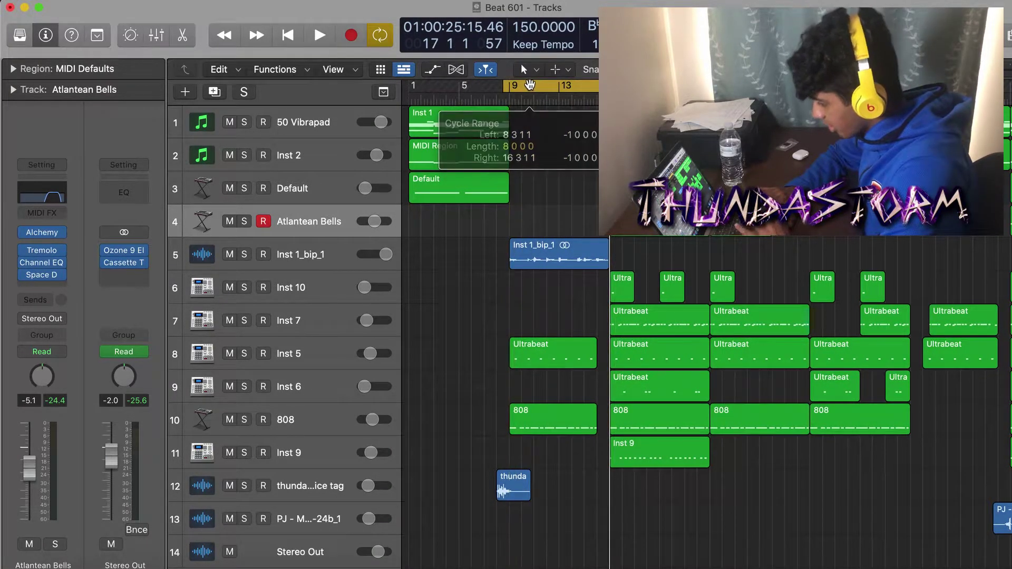
{"action": "left_click", "coordinate": [266, 253]}
{"action": "left_click", "coordinate": [244, 254]}
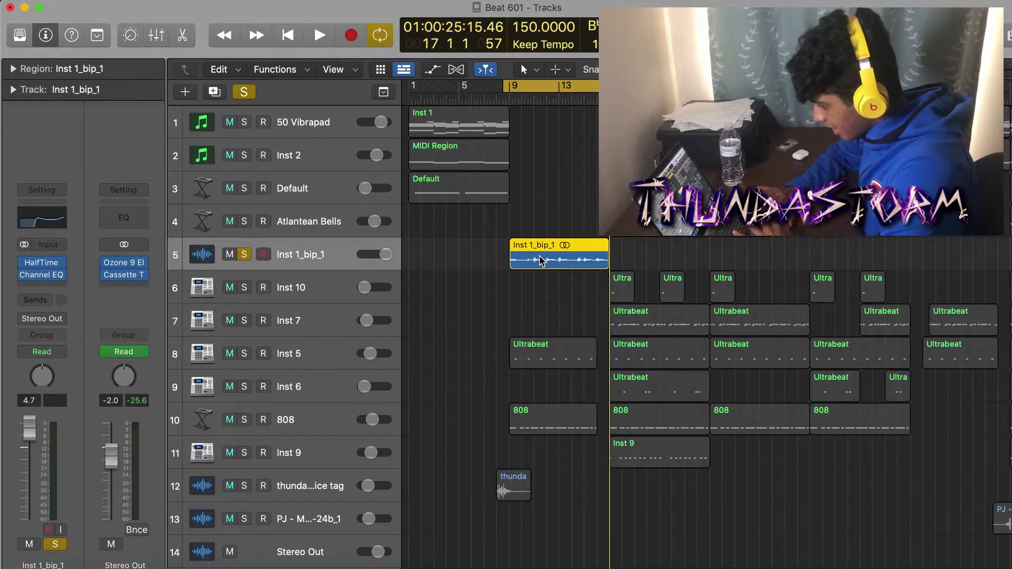
- Review the Channel EQ curve and HalfTime settings on the Inst 1_bip_1 track
{"action": "left_click", "coordinate": [38, 218]}
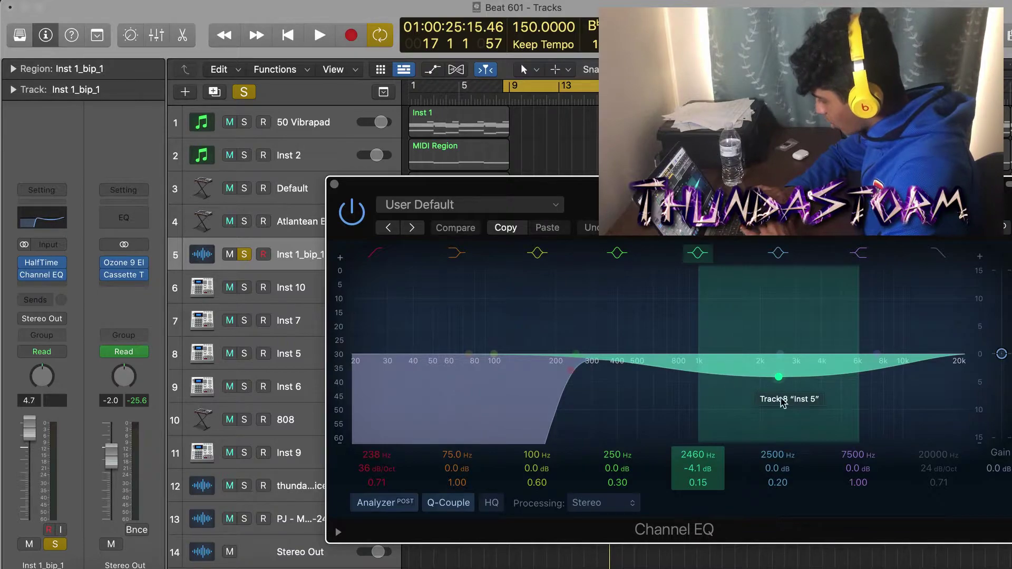
{"action": "left_click", "coordinate": [334, 183]}
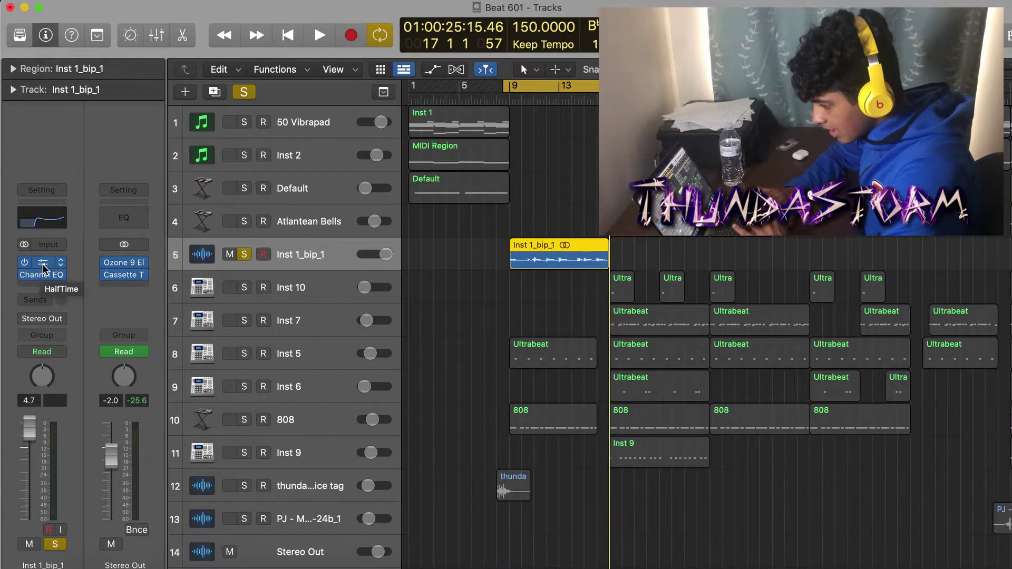
{"action": "left_click_drag", "start_coordinate": [45, 270], "coordinate": [44, 268]}
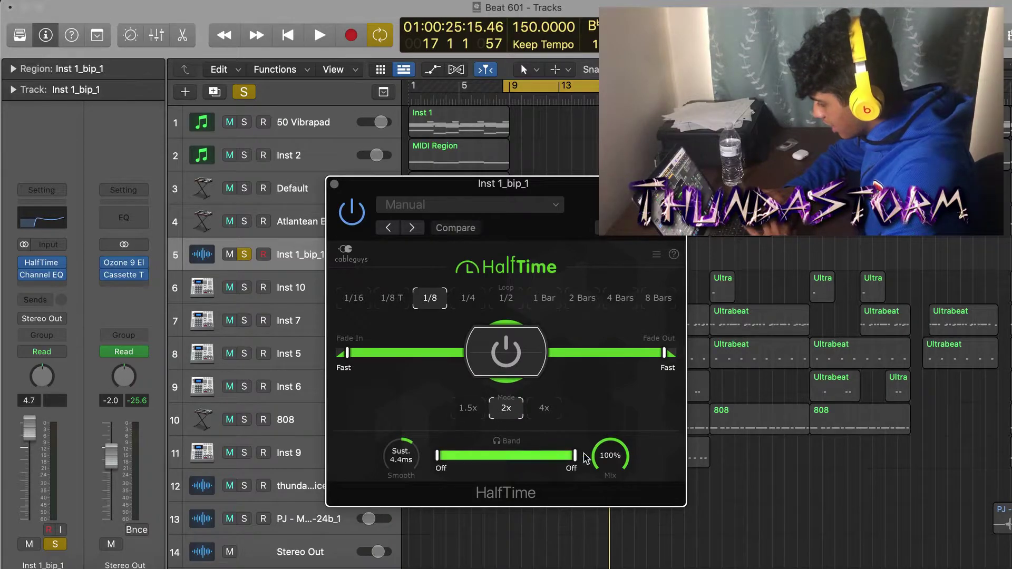
{"action": "left_click", "coordinate": [334, 185]}
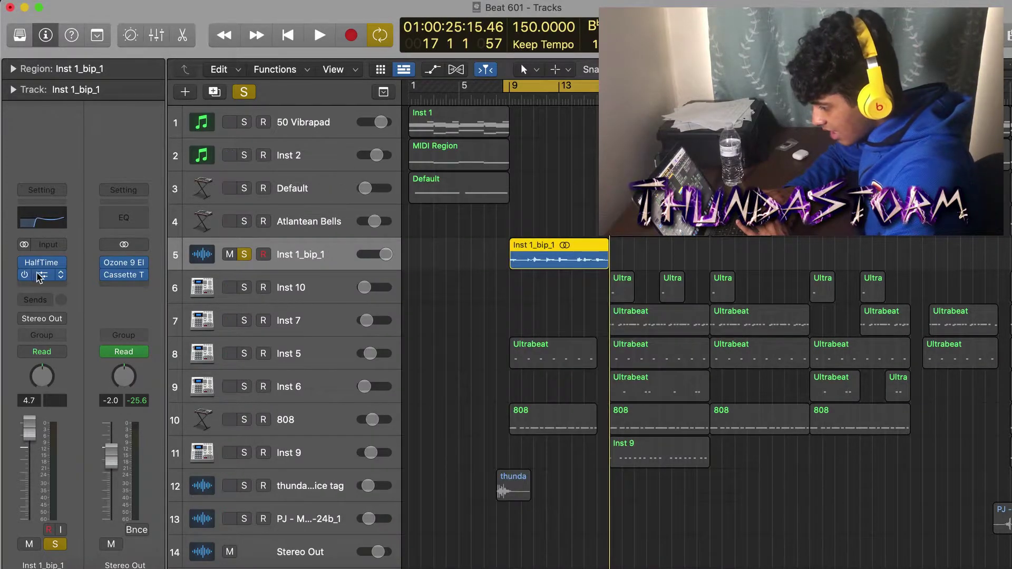
- Align the cycle range to start at bar 9, and play the soloed Inst 1_bip_1 region
{"action": "scroll", "coordinate": [519, 296], "scroll_direction": "up", "scroll_amount": 5}
{"action": "left_click", "coordinate": [519, 296]}
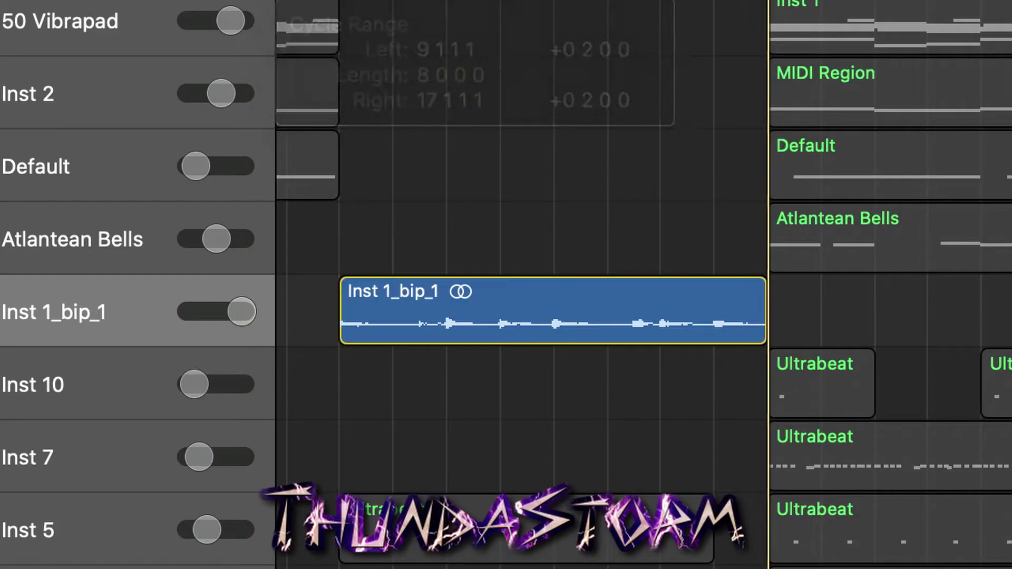
{"action": "key", "text": "space"}
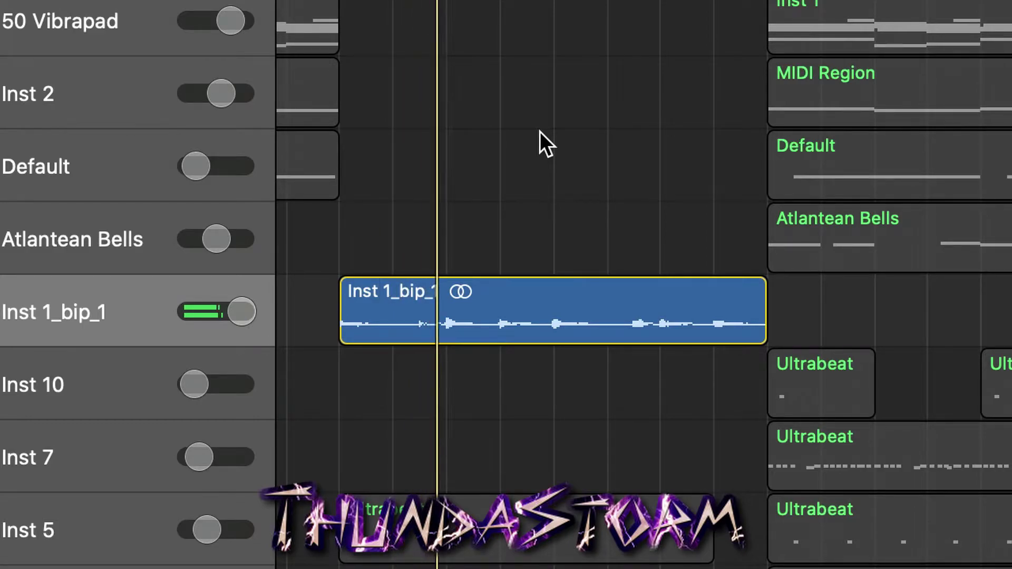
- Play the soloed Ultrabeat region on the Inst 5 track
{"action": "scroll", "coordinate": [539, 131], "scroll_direction": "left", "scroll_amount": 1}
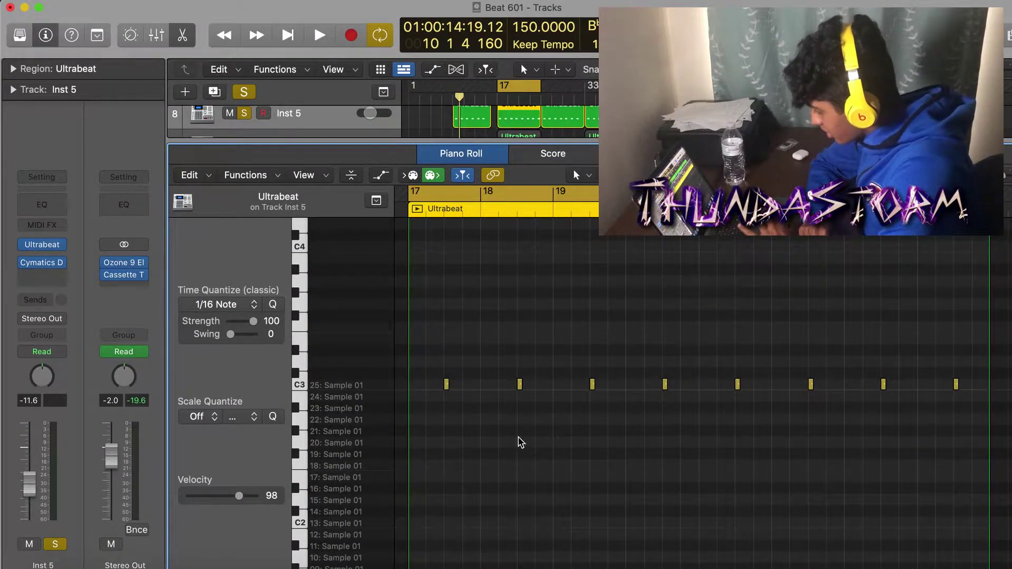
{"action": "key", "text": "space"}
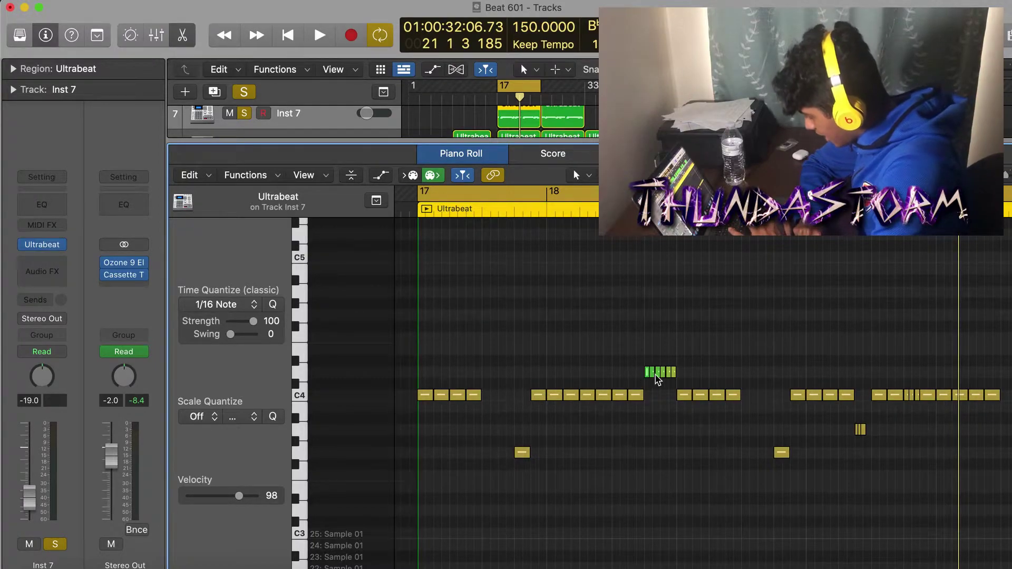
- Examine the fast note rolls above, below and on C4 in the Inst 7 Ultrabeat region, selecting each group
{"action": "left_click_drag", "start_coordinate": [643, 376], "coordinate": [692, 371]}
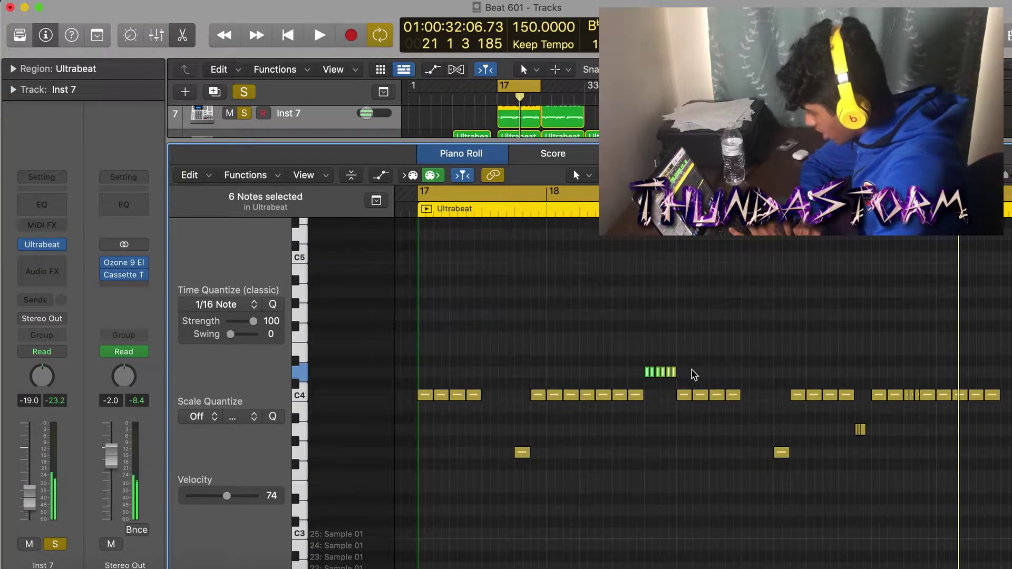
{"action": "left_click", "coordinate": [695, 445]}
{"action": "scroll", "coordinate": [693, 446], "scroll_direction": "right", "scroll_amount": 2}
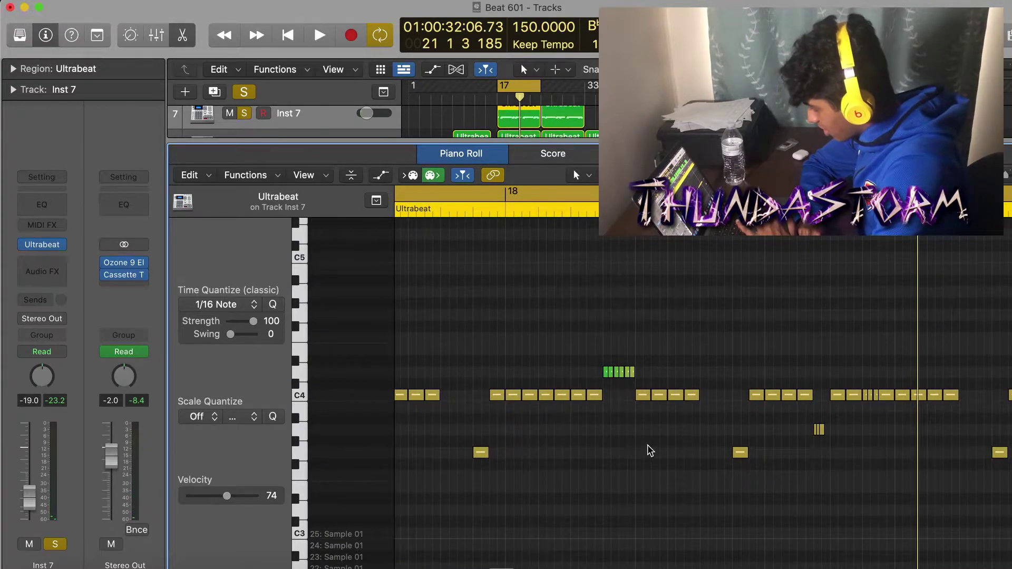
{"action": "scroll", "coordinate": [652, 450], "scroll_direction": "left", "scroll_amount": 2}
{"action": "scroll", "coordinate": [800, 378], "scroll_direction": "right", "scroll_amount": 2}
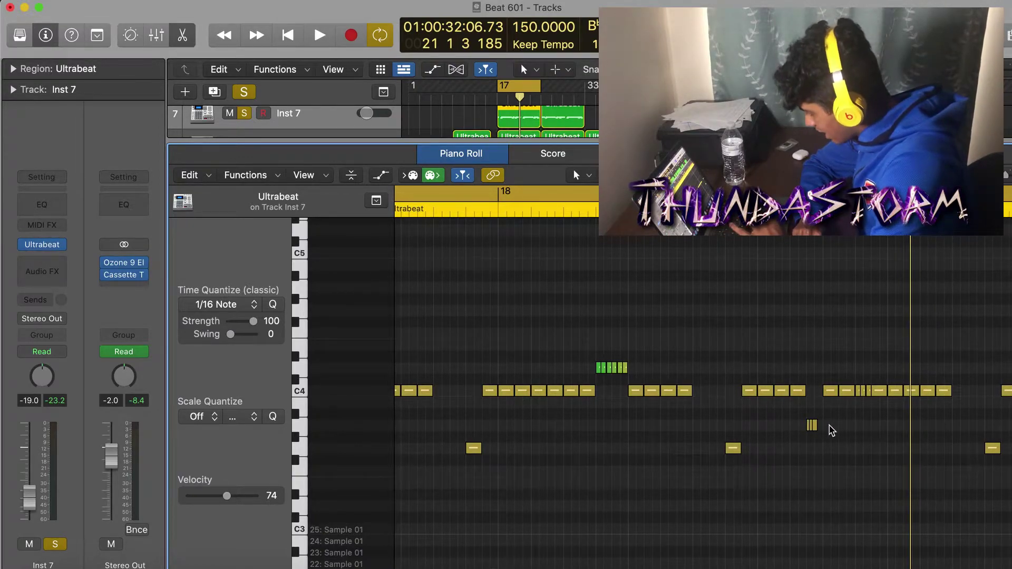
{"action": "left_click_drag", "start_coordinate": [831, 430], "coordinate": [785, 429]}
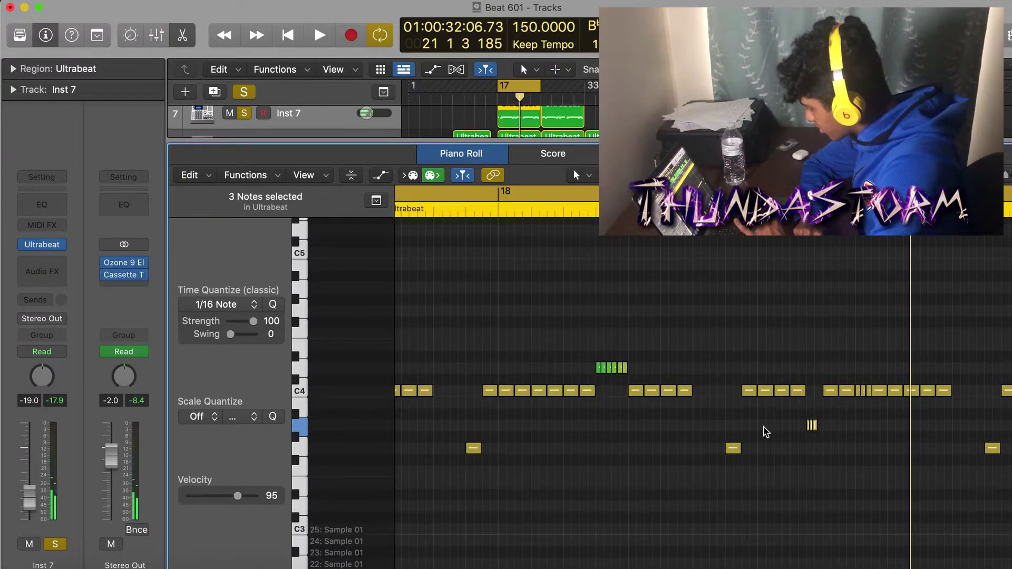
{"action": "left_click_drag", "start_coordinate": [854, 381], "coordinate": [869, 393]}
{"action": "left_click", "coordinate": [864, 411]}
{"action": "scroll", "coordinate": [865, 416], "scroll_direction": "left", "scroll_amount": 3}
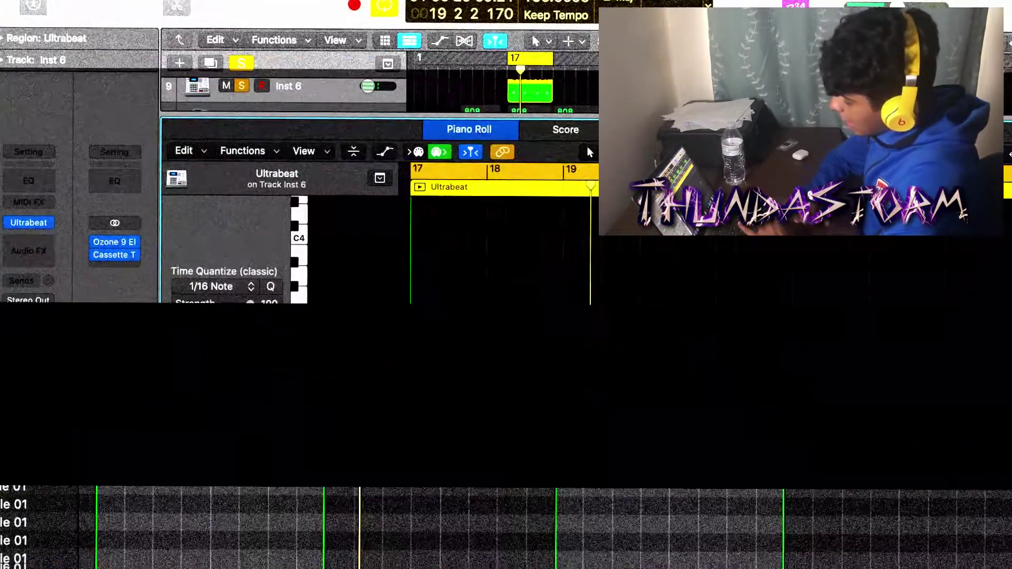
- Play the soloed Ultrabeat region on the Inst 6 track
{"action": "scroll", "coordinate": [502, 401], "scroll_direction": "left", "scroll_amount": 1}
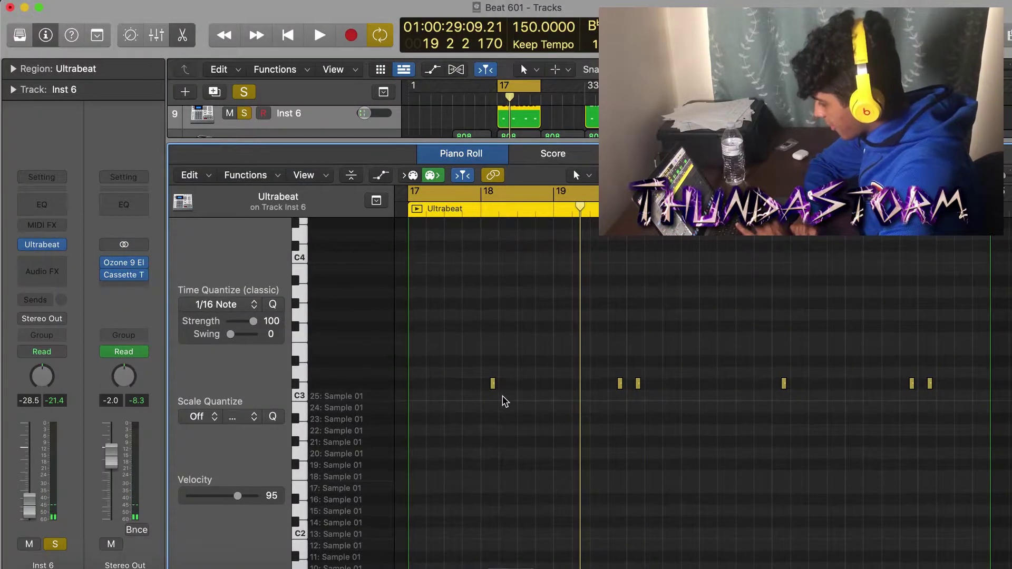
{"action": "key", "text": "space"}
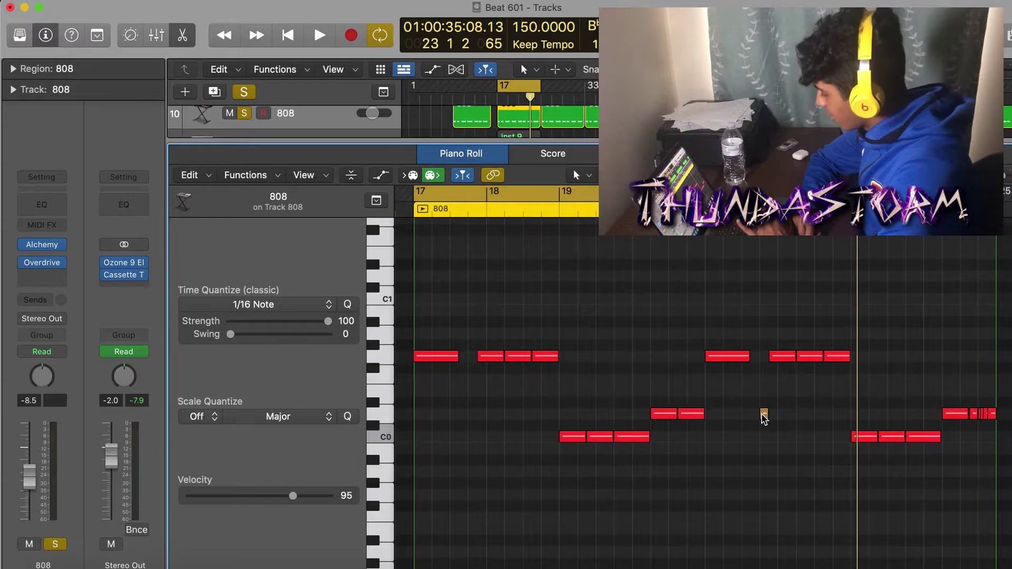
- Examine the 808 region's notes from bar 21 to its end, including the short notes that close bar 24
{"action": "mouse_move", "coordinate": [764, 418]}
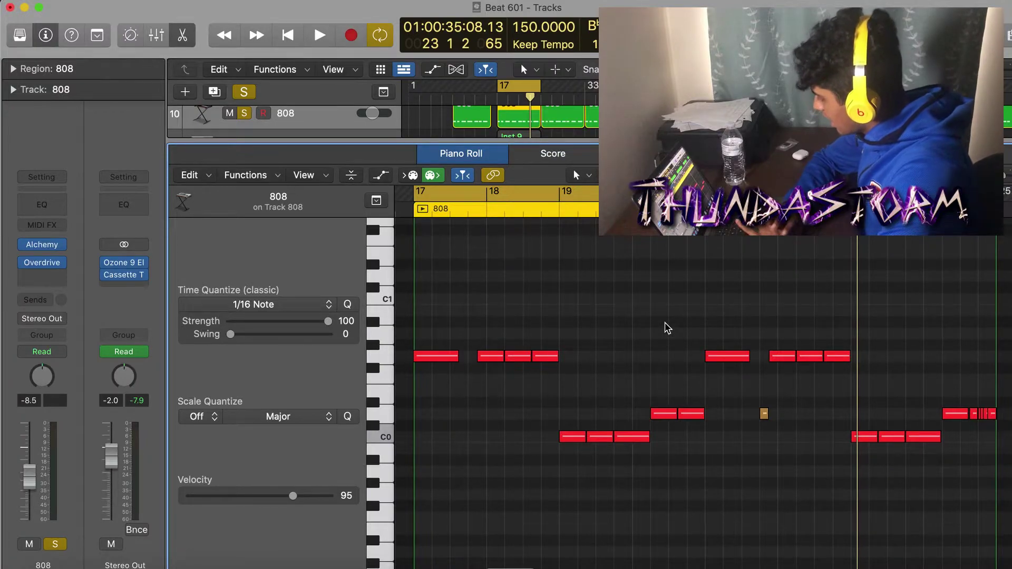
{"action": "scroll", "coordinate": [826, 376], "scroll_direction": "right", "scroll_amount": 4}
{"action": "scroll", "coordinate": [826, 376], "scroll_direction": "up", "scroll_amount": 5}
{"action": "scroll", "coordinate": [826, 376], "scroll_direction": "right", "scroll_amount": 7}
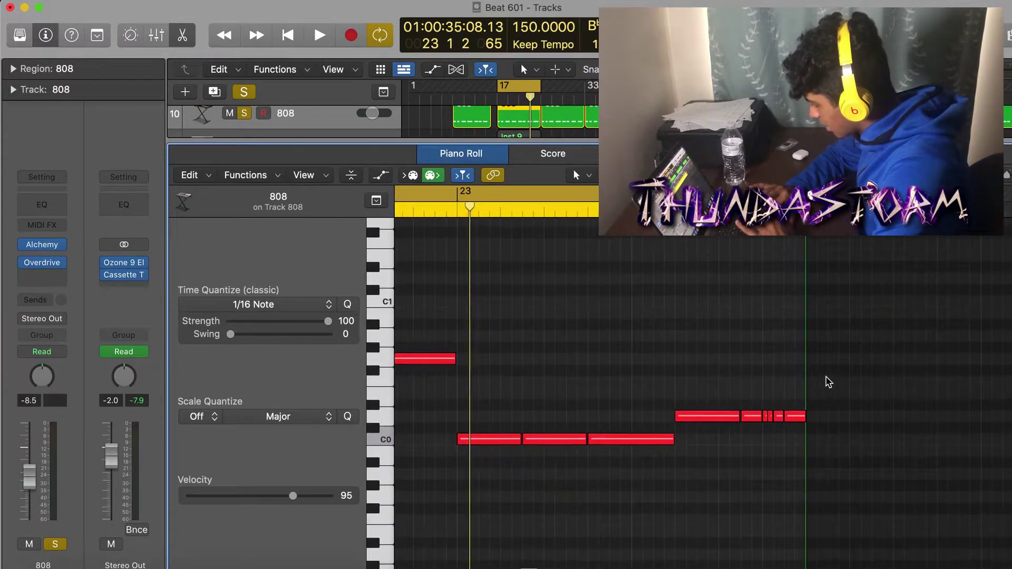
{"action": "scroll", "coordinate": [829, 382], "scroll_direction": "right", "scroll_amount": 3}
{"action": "scroll", "coordinate": [822, 383], "scroll_direction": "up", "scroll_amount": 4}
{"action": "scroll", "coordinate": [816, 383], "scroll_direction": "right", "scroll_amount": 5}
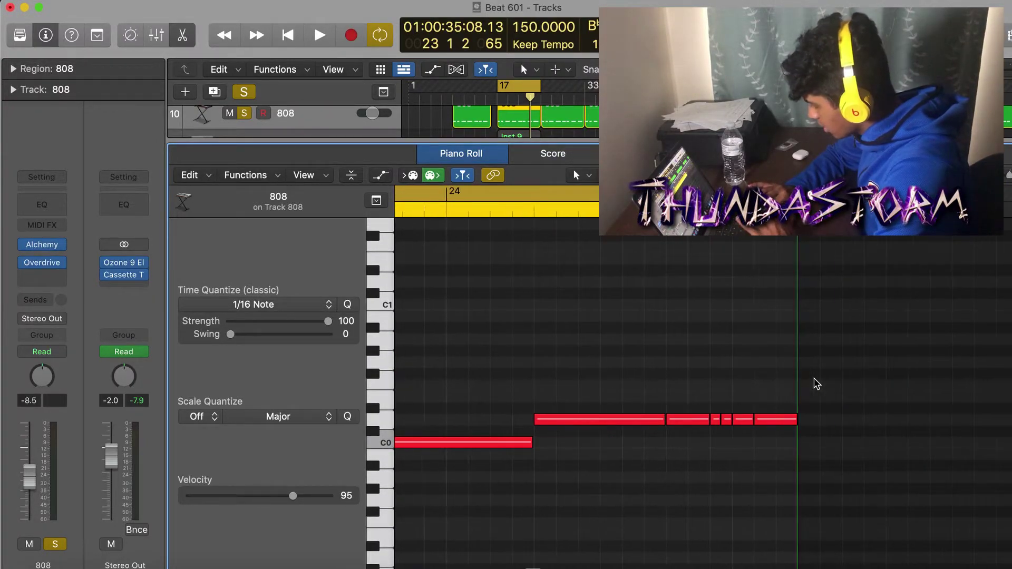
{"action": "scroll", "coordinate": [729, 439], "scroll_direction": "down", "scroll_amount": 5}
{"action": "scroll", "coordinate": [729, 439], "scroll_direction": "left", "scroll_amount": 7}
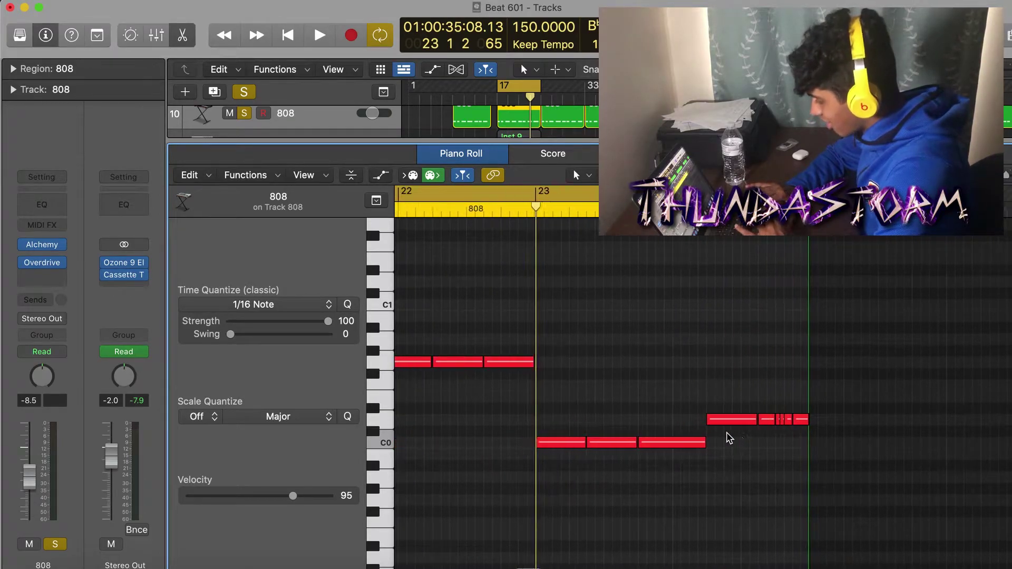
{"action": "scroll", "coordinate": [727, 438], "scroll_direction": "left", "scroll_amount": 2}
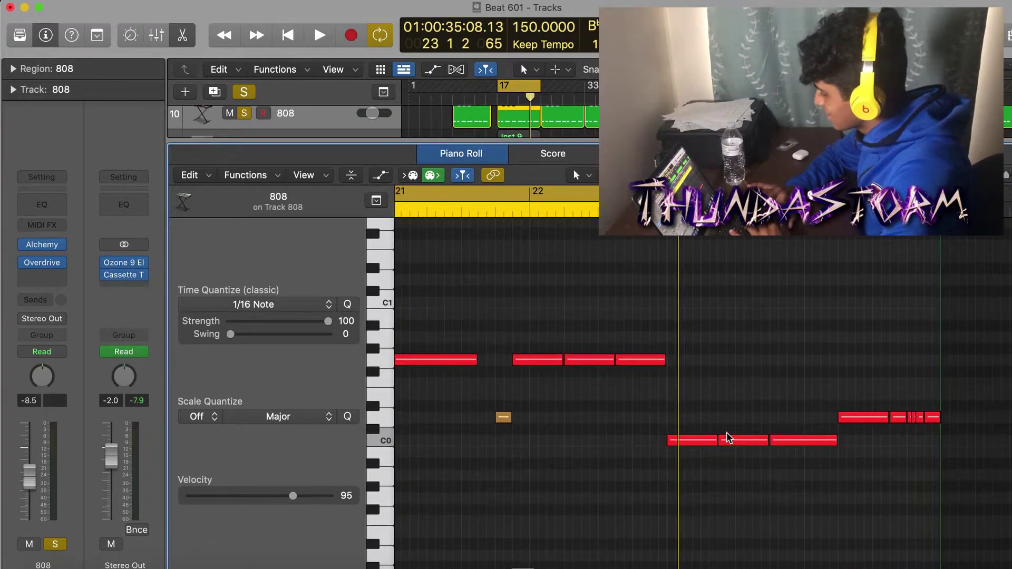
{"action": "scroll", "coordinate": [727, 432], "scroll_direction": "left", "scroll_amount": 2}
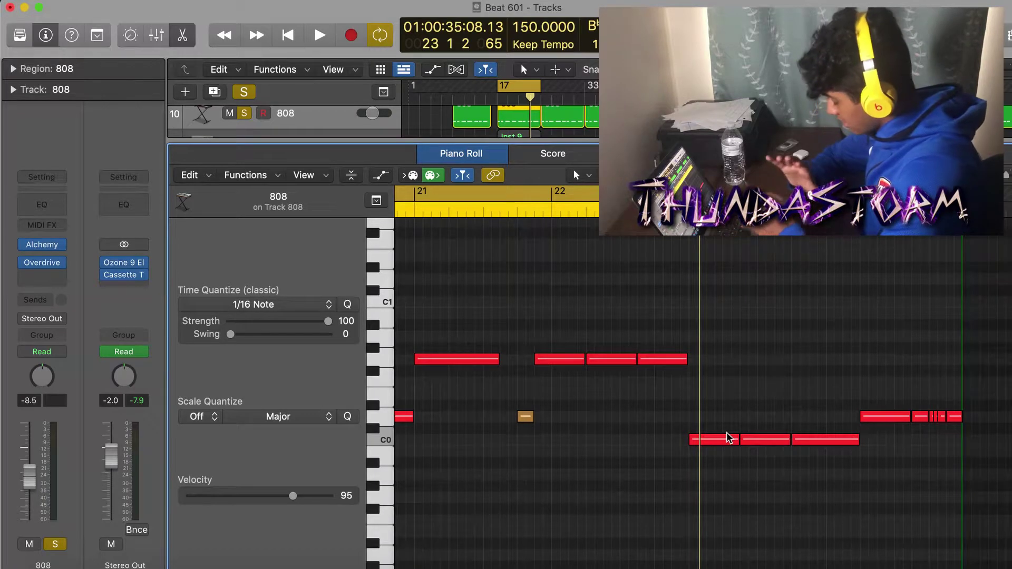
{"action": "scroll", "coordinate": [726, 433], "scroll_direction": "left", "scroll_amount": 11}
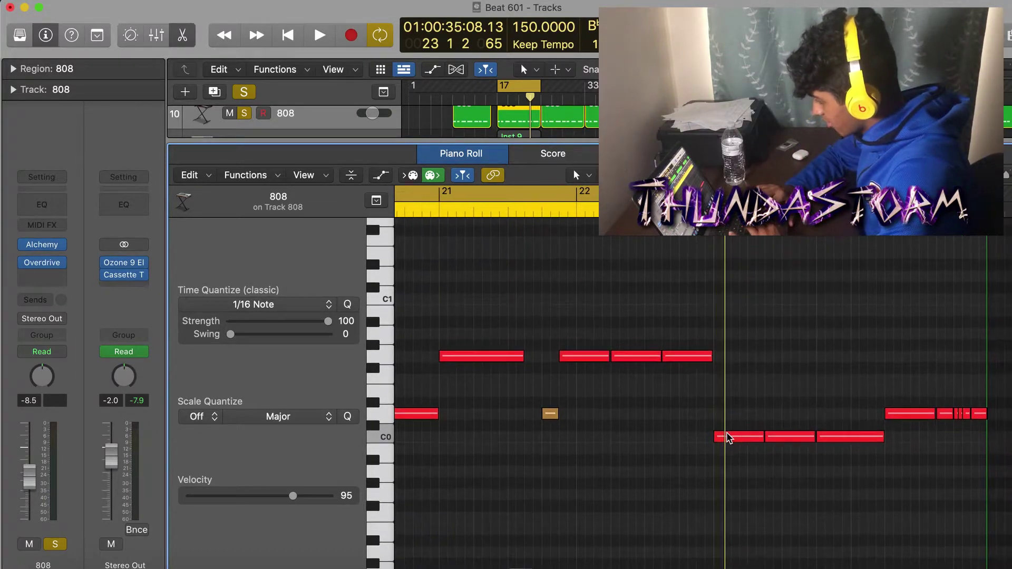
- Play the soloed 808 region that starts at bar 17, and play the soloed Inst 9 Ultrabeat region
{"action": "scroll", "coordinate": [727, 433], "scroll_direction": "left", "scroll_amount": 10}
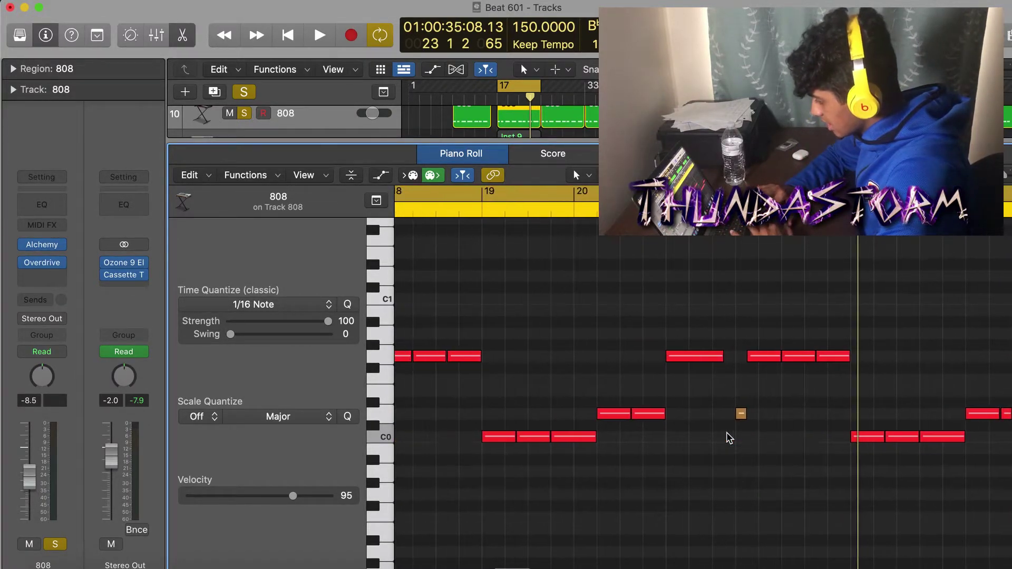
{"action": "scroll", "coordinate": [727, 436], "scroll_direction": "right", "scroll_amount": 2}
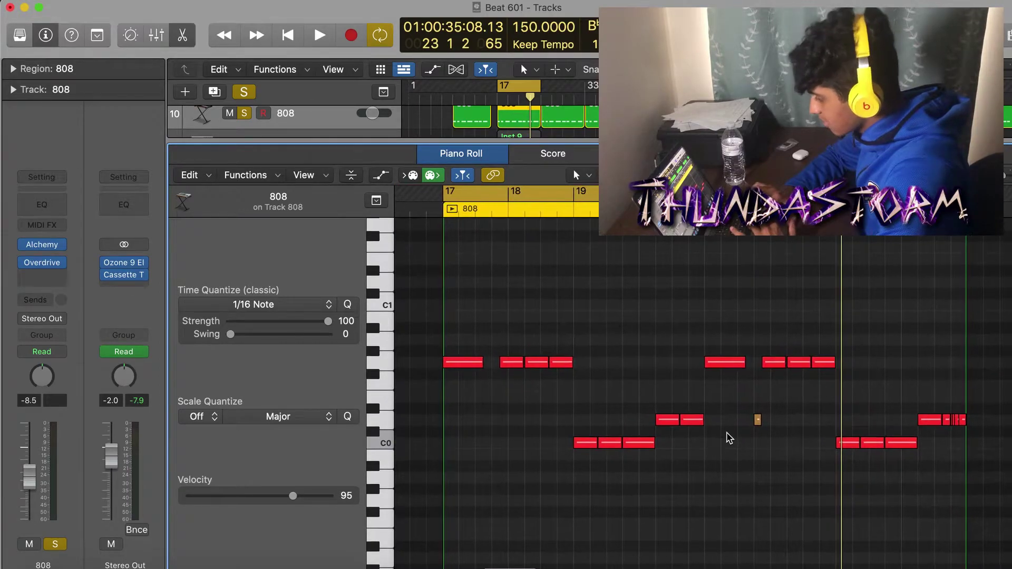
{"action": "key", "text": "space"}
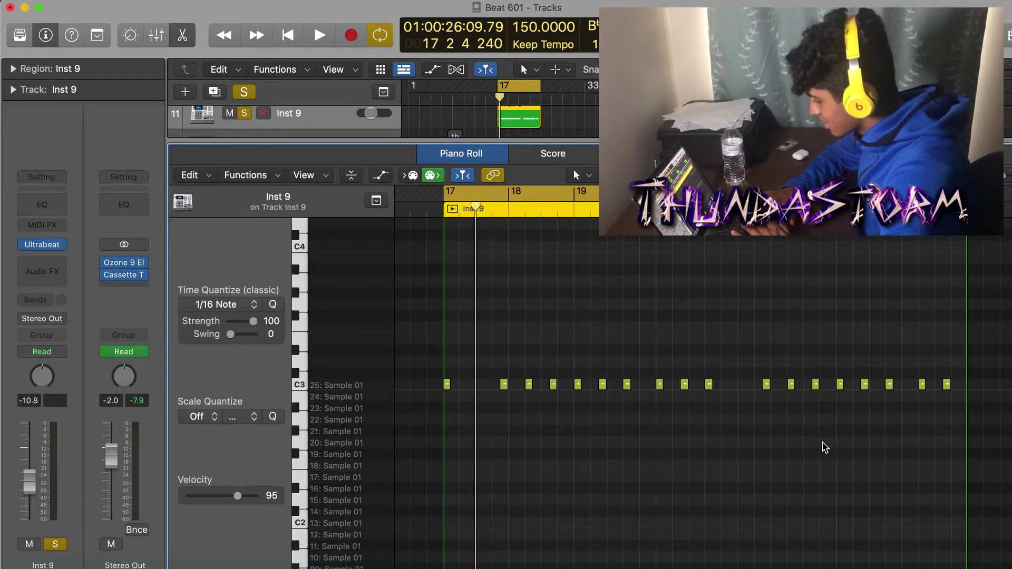
{"action": "key", "text": "space"}
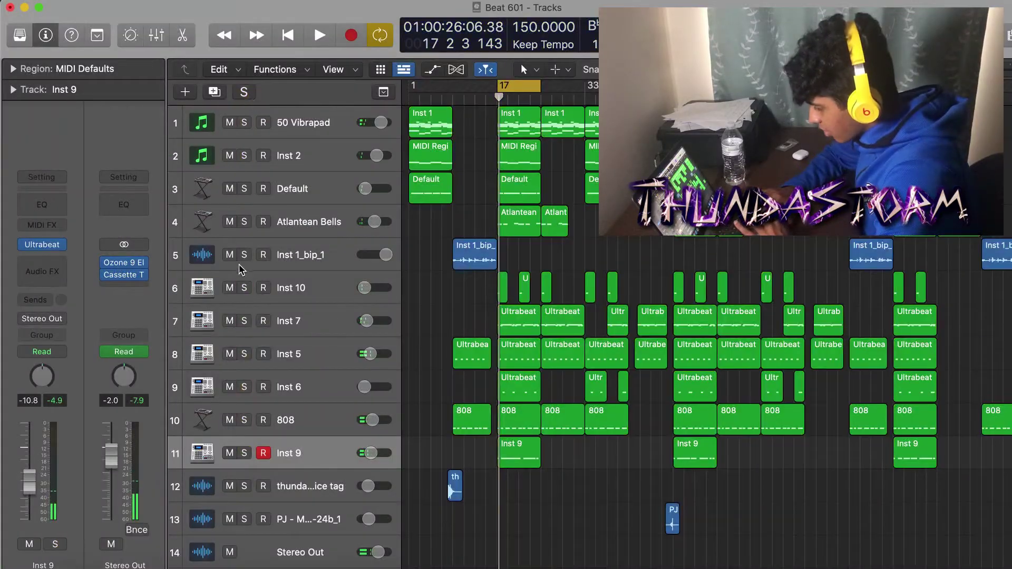
- Solo the six tracks from Inst 10 through Inst 9 and play the drums and 808 together from bar 17
{"action": "left_click_drag", "start_coordinate": [244, 288], "coordinate": [244, 453]}
{"action": "key", "text": "super+Right"}
{"action": "key", "text": "super+Right"}
{"action": "key", "text": "super+Right"}
{"action": "key", "text": "super+Right"}
{"action": "key", "text": "super+Right"}
{"action": "key", "text": "super+Right"}
{"action": "key", "text": "super+Right"}
{"action": "key", "text": "super+Right"}
{"action": "key", "text": "super+Right"}
{"action": "key", "text": "super+Right"}
{"action": "key", "text": "super+Right"}
{"action": "key", "text": "super+Right"}
{"action": "key", "text": "super+Right"}
{"action": "key", "text": "super+Right"}
{"action": "key", "text": "super+Right"}
{"action": "key", "text": "super+Right"}
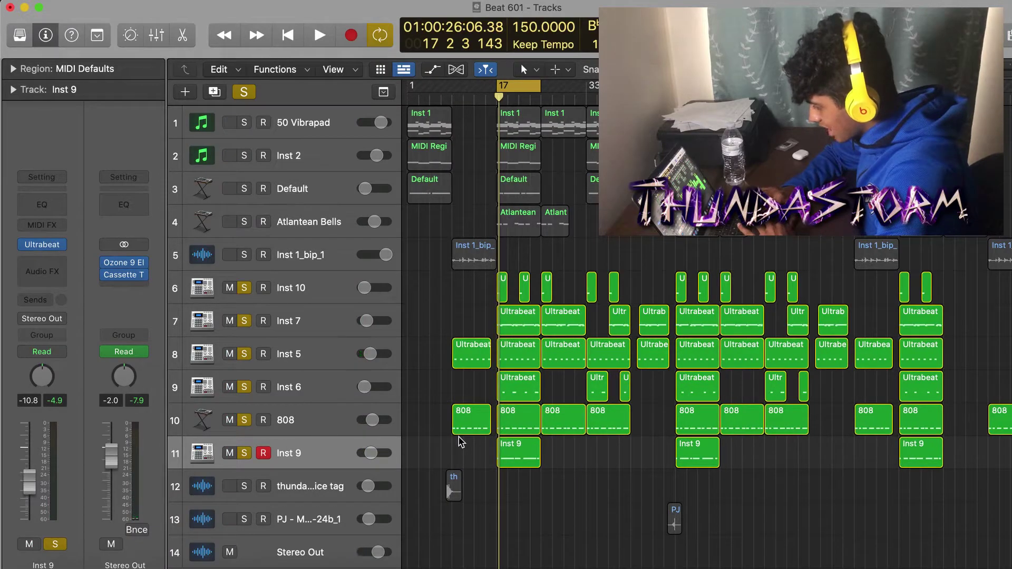
{"action": "key", "text": "space"}
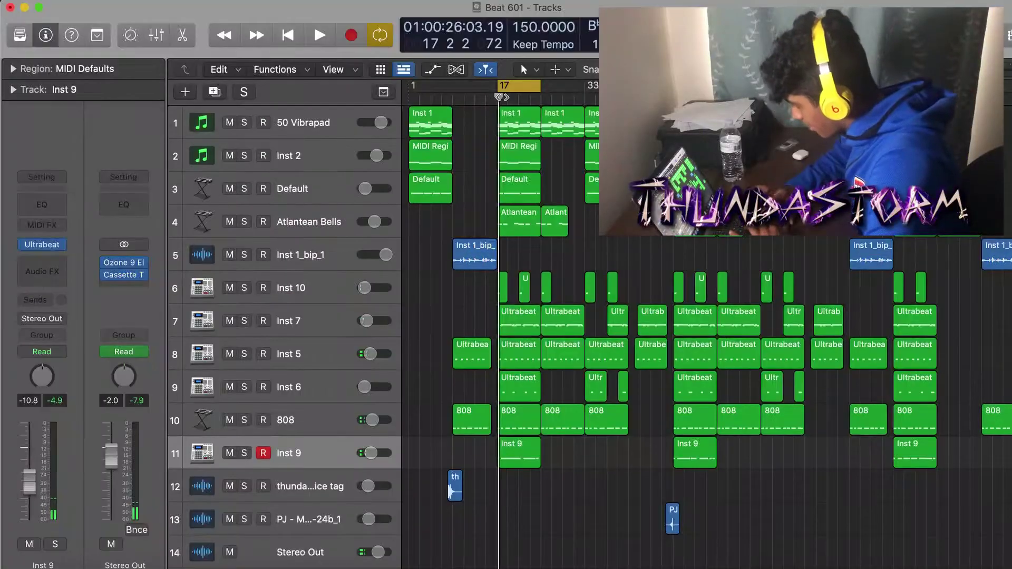
- Move the cycle range to the section just before bar 17 and show the Stereo Out track's Transport automation
{"action": "left_click_drag", "start_coordinate": [512, 91], "coordinate": [467, 92]}
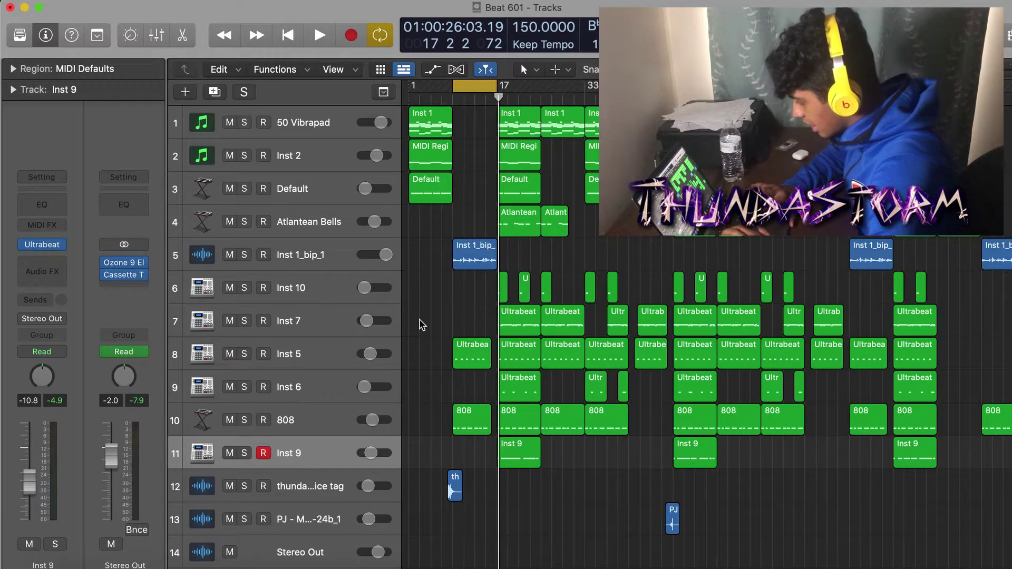
{"action": "key", "text": "a"}
{"action": "scroll", "coordinate": [461, 369], "scroll_direction": "down", "scroll_amount": 5}
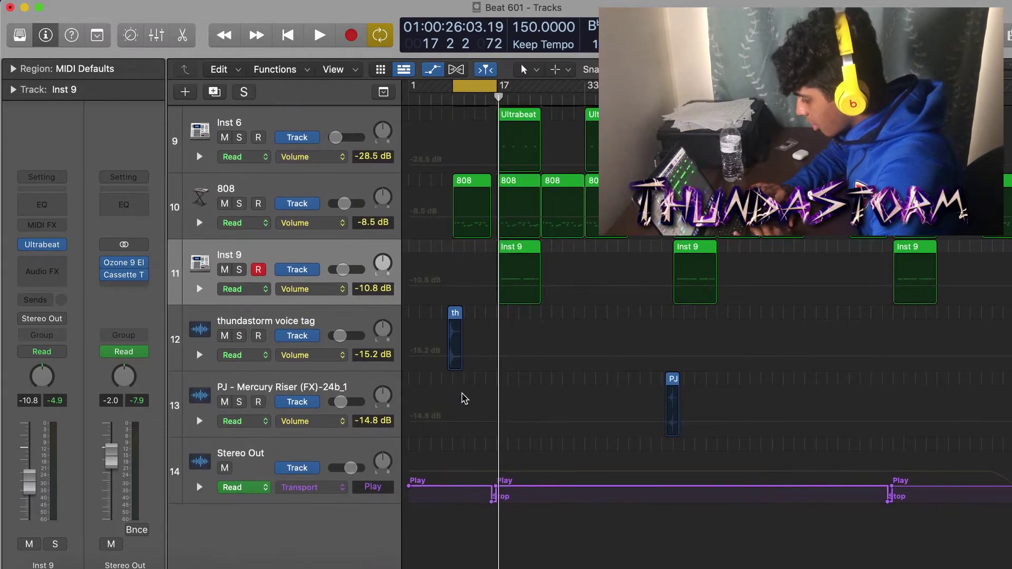
{"action": "key", "text": "super+Right"}
{"action": "left_click", "coordinate": [348, 450]}
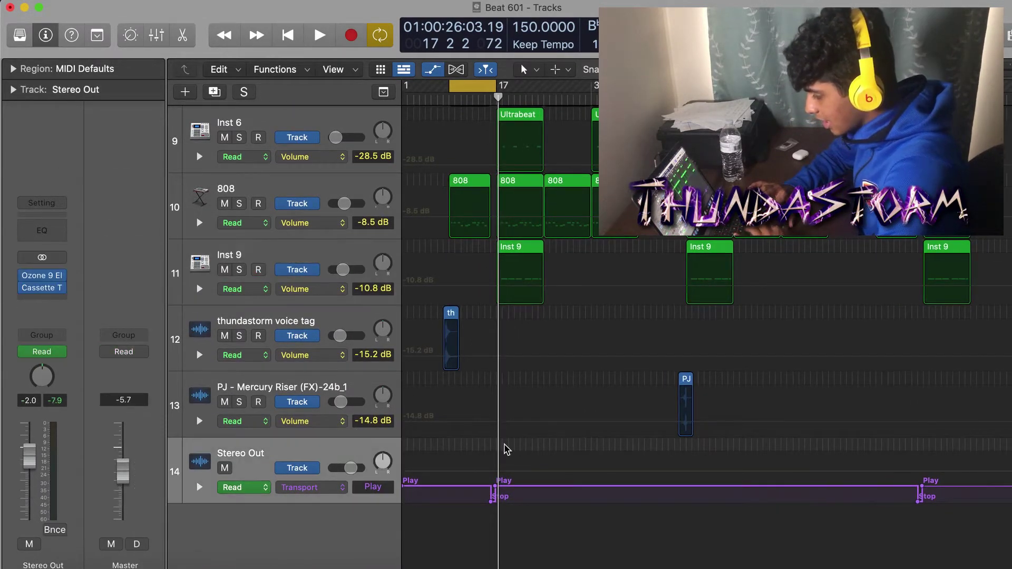
- Examine the Cassette Transport plug-in on Stereo Out and its Stop and Play automation points between bars 16 and 17
{"action": "key", "text": "super+Right"}
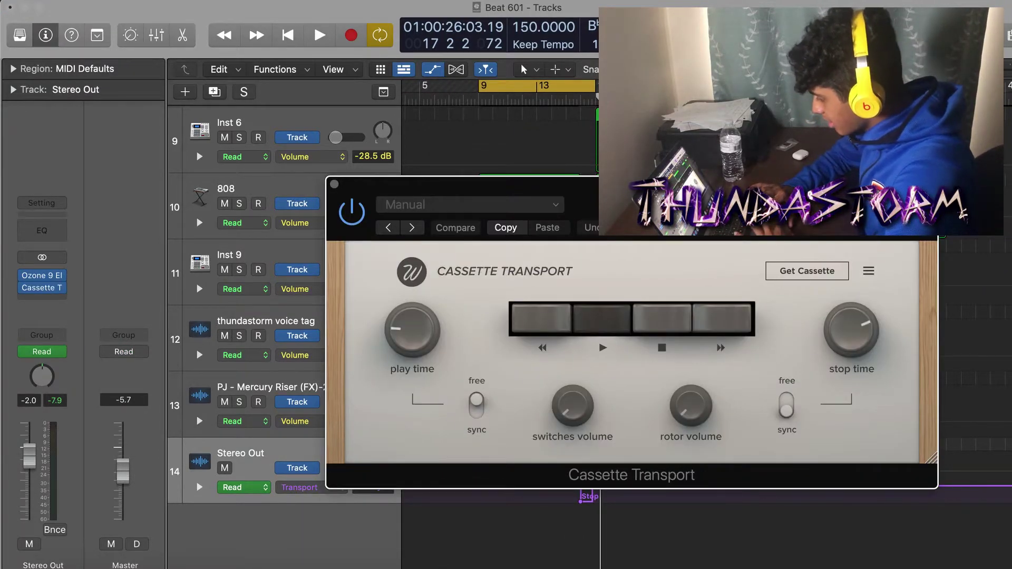
{"action": "left_click_drag", "start_coordinate": [685, 184], "coordinate": [644, 164]}
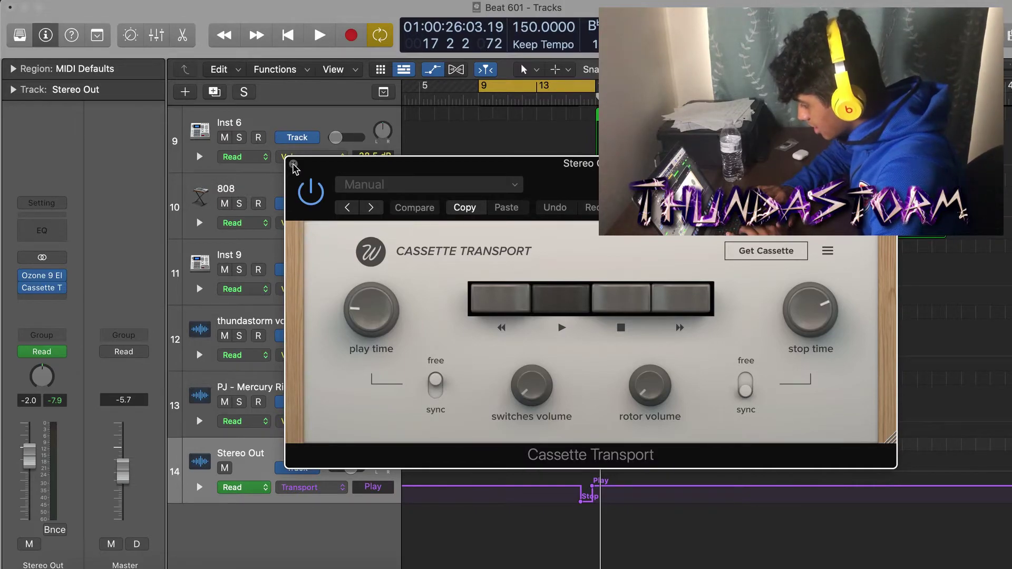
{"action": "left_click", "coordinate": [294, 166]}
{"action": "key", "text": "super+Right"}
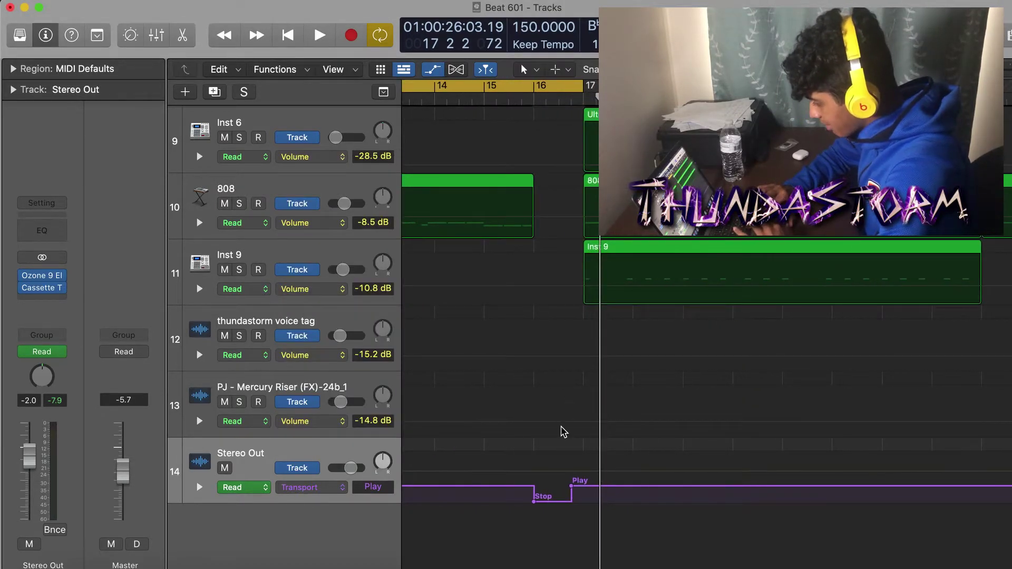
- Play the passage through the Stop and Play automation leading into bar 17, and hide the track automation
{"action": "key", "text": "super+Left"}
{"action": "key", "text": "a"}
{"action": "key", "text": "super+Right"}
{"action": "key", "text": "super+Right"}
{"action": "key", "text": "super+Right"}
{"action": "key", "text": "super+Right"}
{"action": "key", "text": "a"}
{"action": "scroll", "coordinate": [565, 427], "scroll_direction": "left", "scroll_amount": 4}
{"action": "scroll", "coordinate": [565, 427], "scroll_direction": "up", "scroll_amount": 1}
{"action": "scroll", "coordinate": [567, 433], "scroll_direction": "up", "scroll_amount": 1}
{"action": "scroll", "coordinate": [567, 433], "scroll_direction": "down", "scroll_amount": 1}
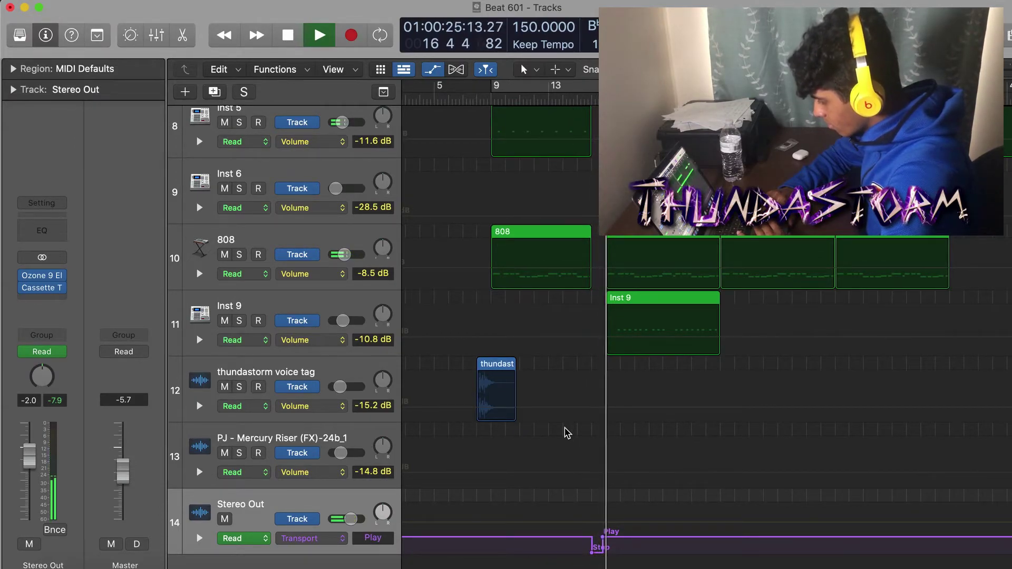
{"action": "key", "text": "space"}
{"action": "key", "text": "z"}
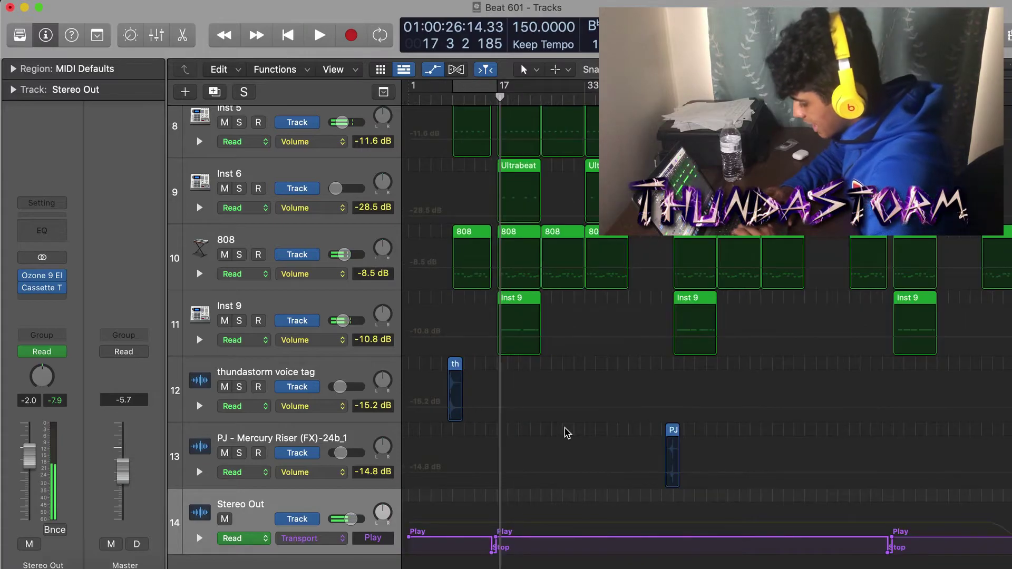
{"action": "key", "text": "a"}
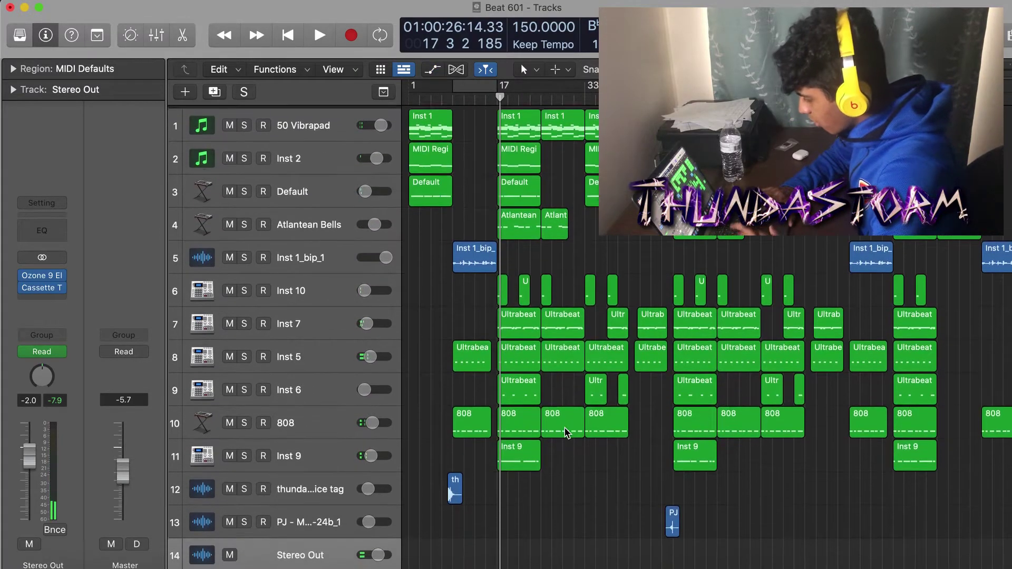
- Turn on cycle mode and set the cycle range from bar 1 to beyond bar 97
{"action": "left_click", "coordinate": [379, 35]}
{"action": "left_click_drag", "start_coordinate": [482, 85], "coordinate": [715, 91]}
{"action": "left_click", "coordinate": [625, 93]}
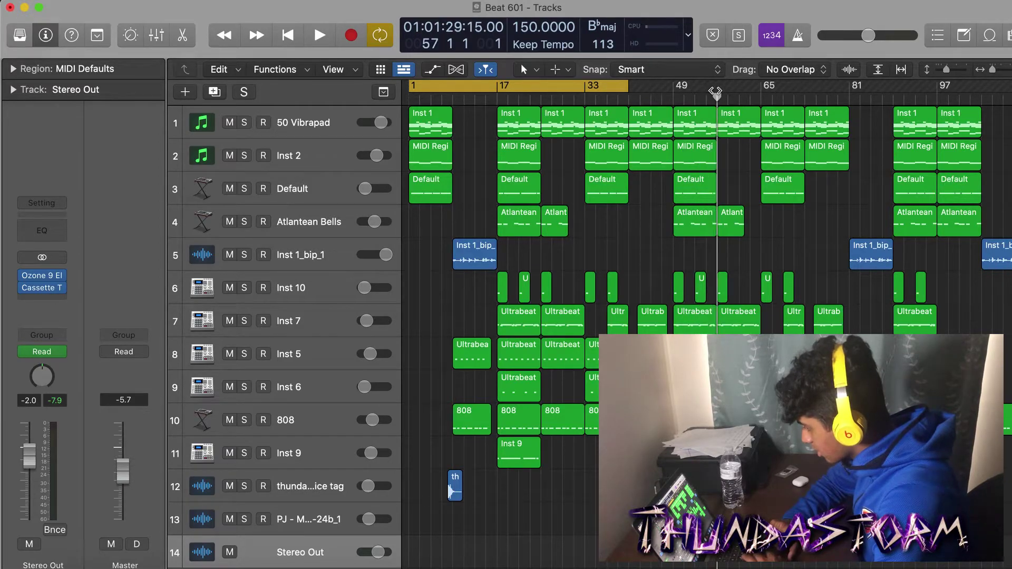
{"action": "left_click_drag", "start_coordinate": [625, 84], "coordinate": [995, 90]}
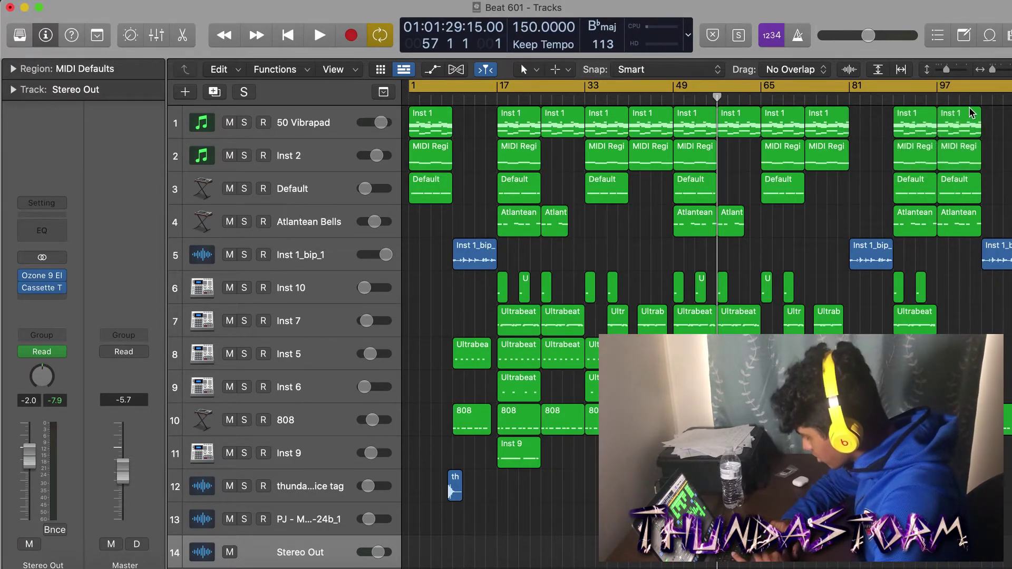